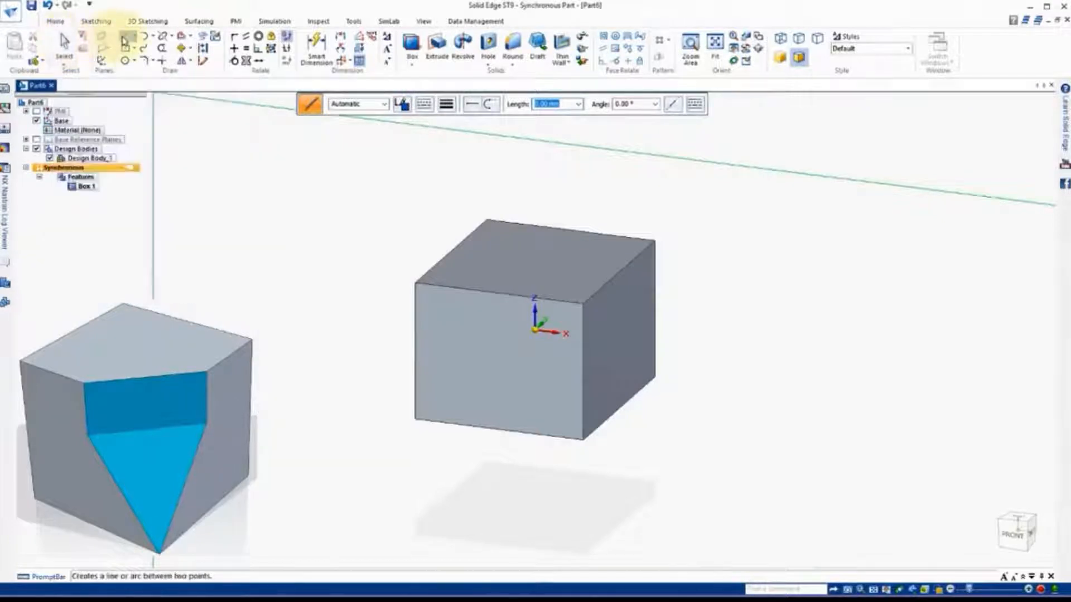
Lock the sketch plane to the box's top face and draw a diagonal line across its front corner
left_click(126, 38)
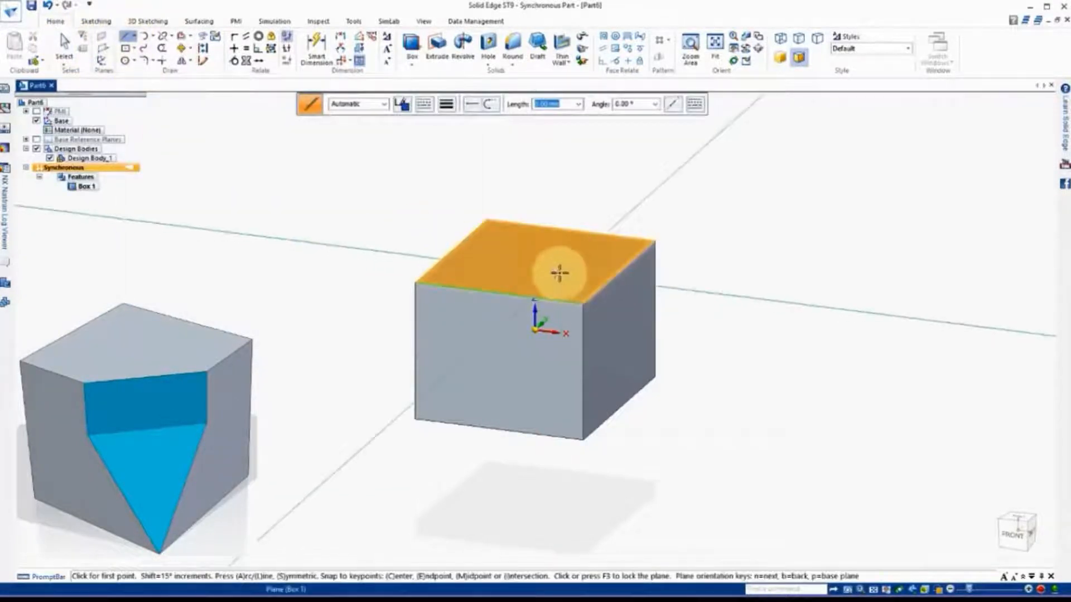
key("F3")
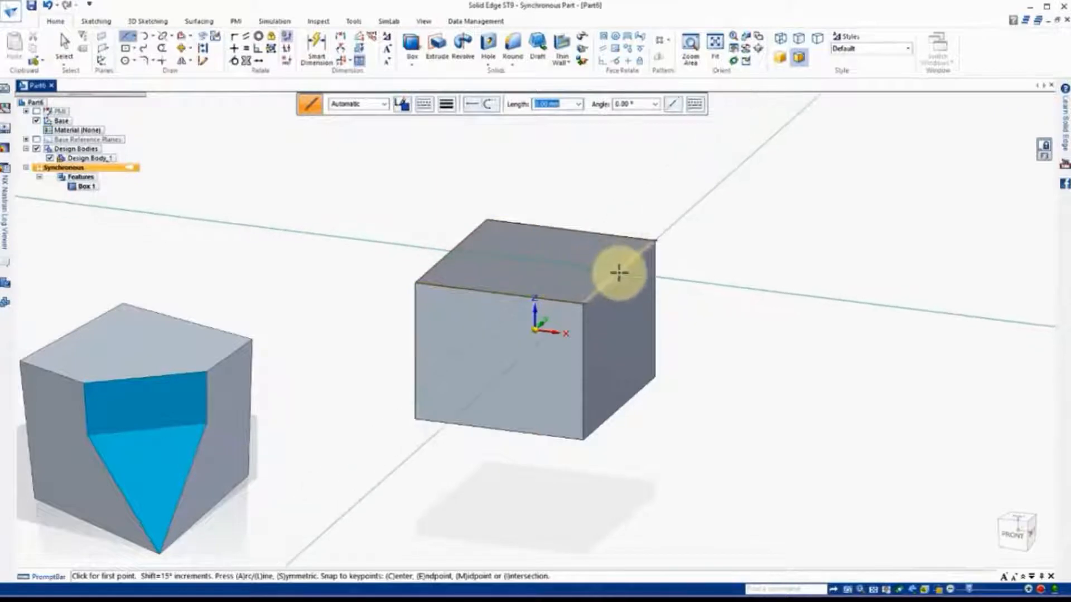
left_click(618, 272)
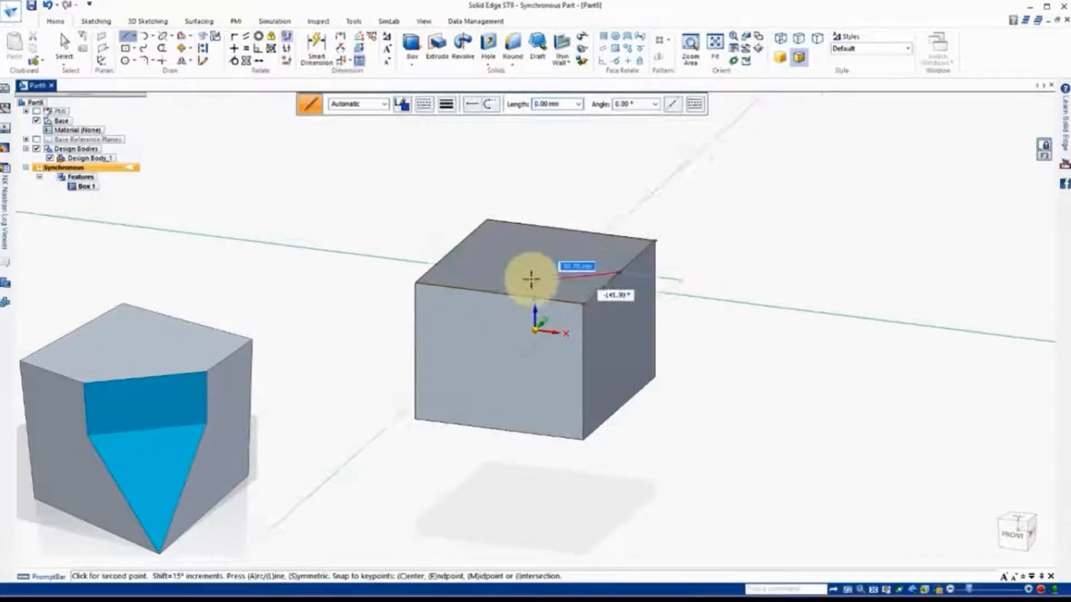
left_click(486, 285)
left_click(64, 47)
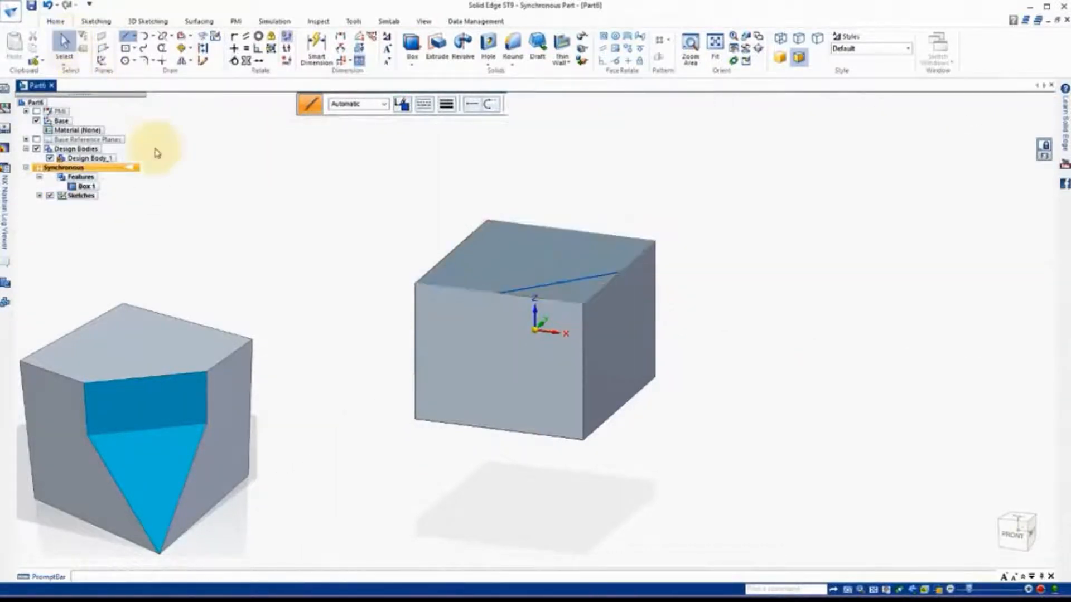
Extrude the triangular corner region partway down into the box as a symmetric cutout
left_click(565, 279)
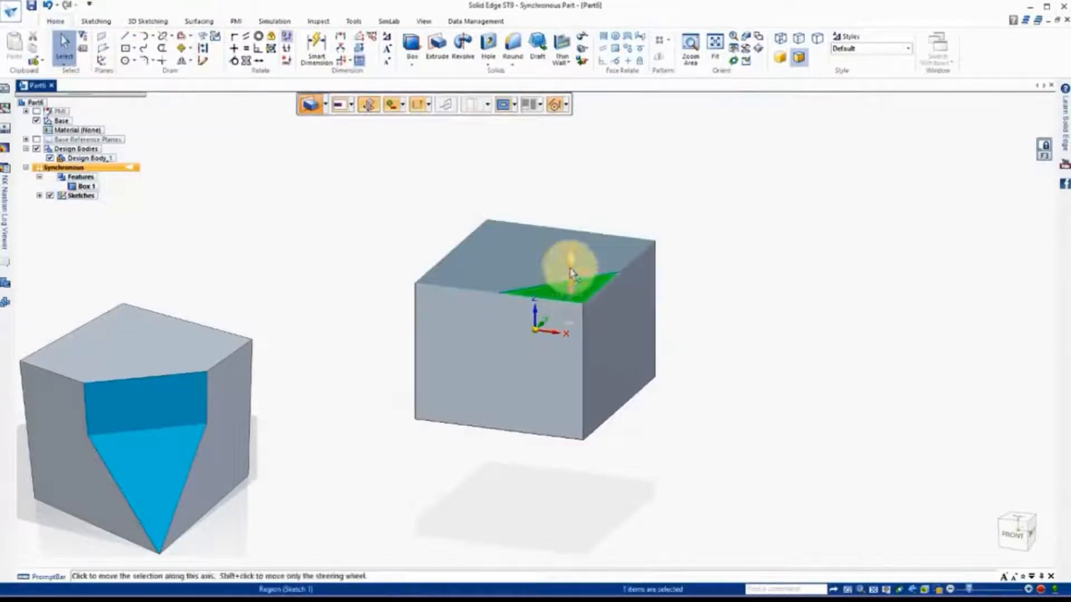
left_click(566, 269)
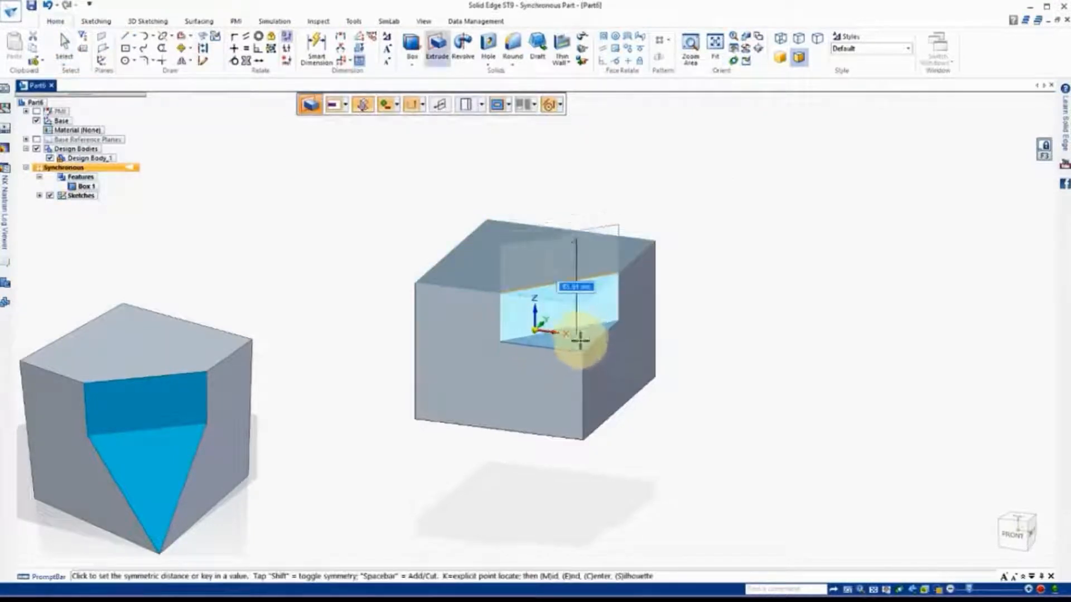
left_click(580, 341)
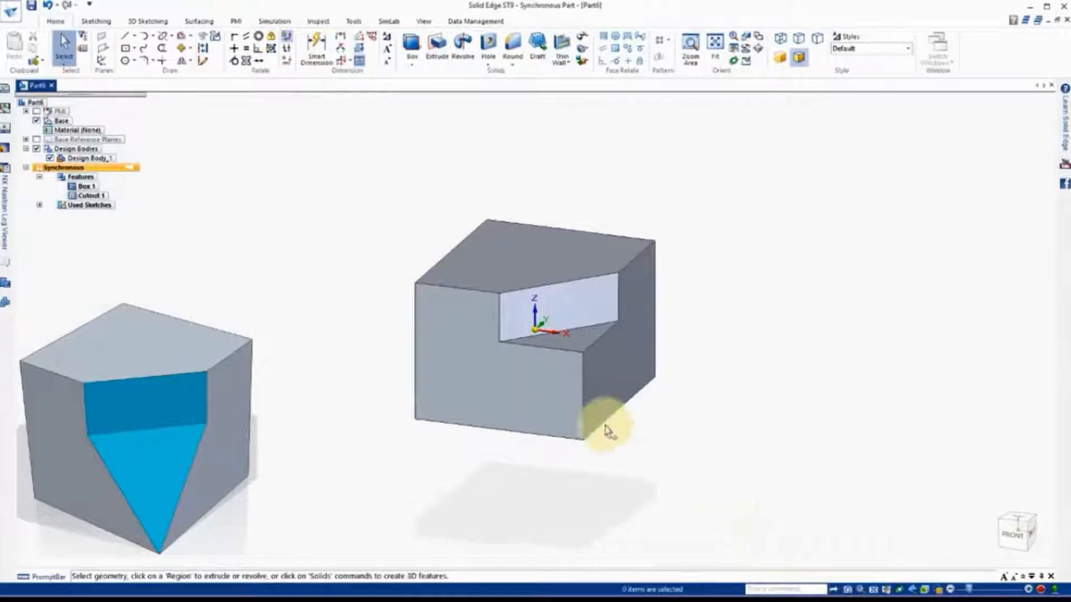
scroll(610, 431, "up", 2)
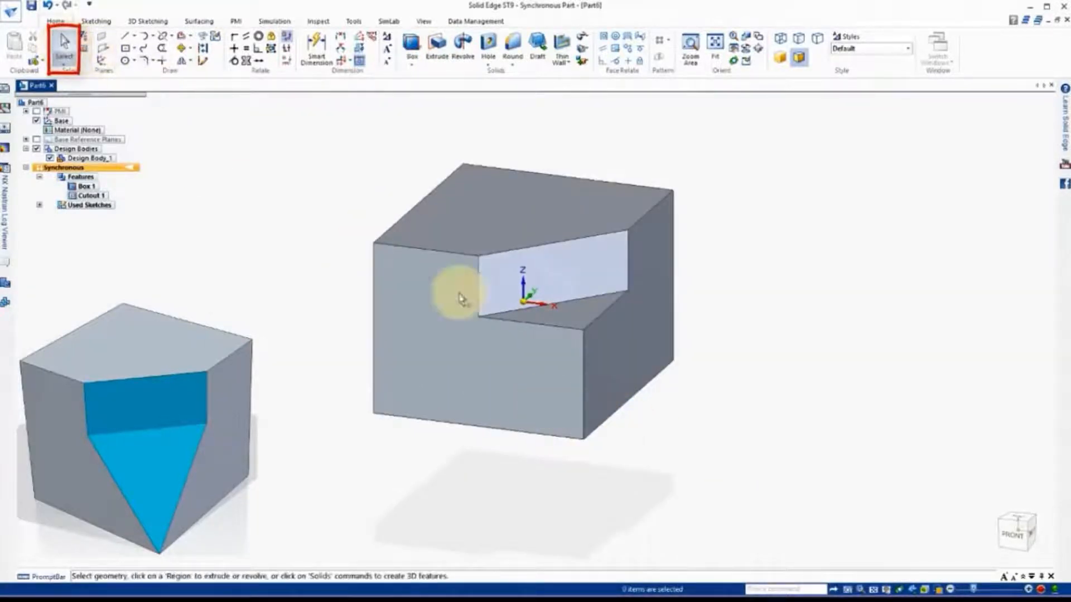
Place the steering wheel on the inner edge of the cutout's floor face and start rotating the face downward
left_click(574, 315)
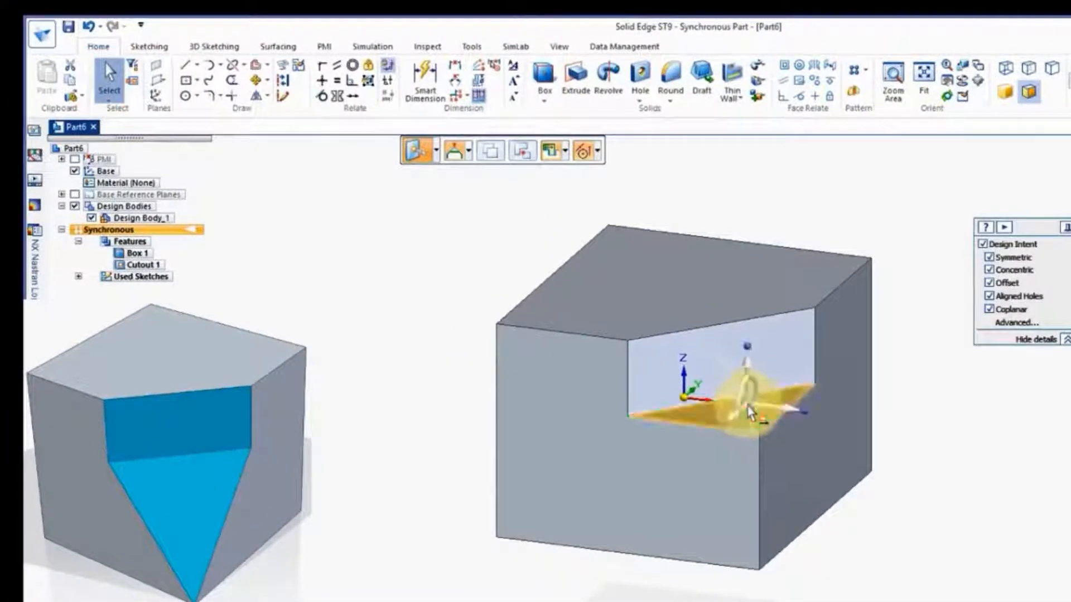
left_click(749, 412)
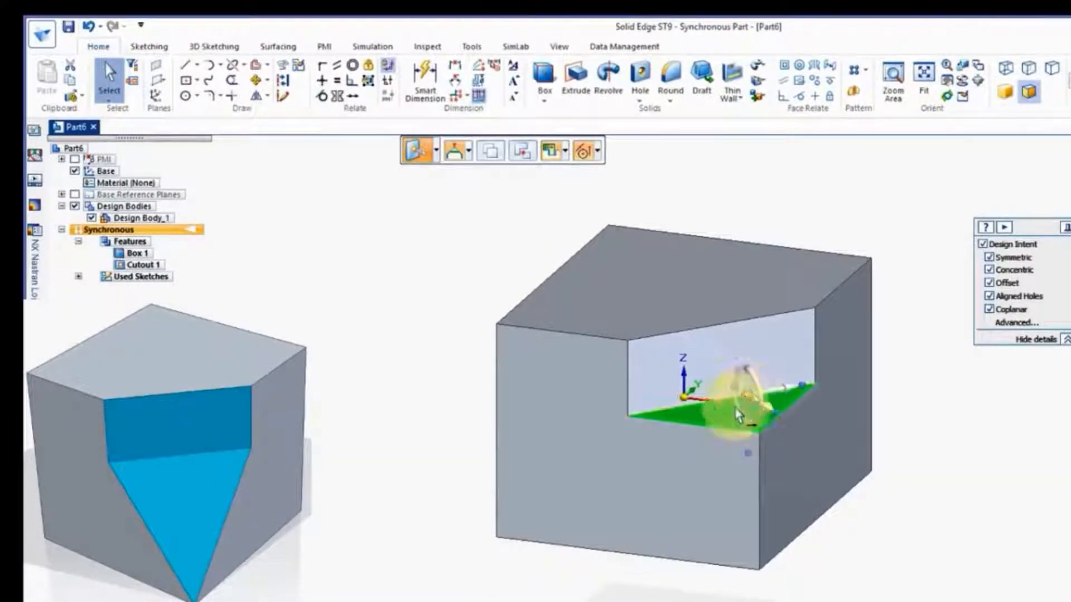
middle_click_drag(617, 461, 662, 483)
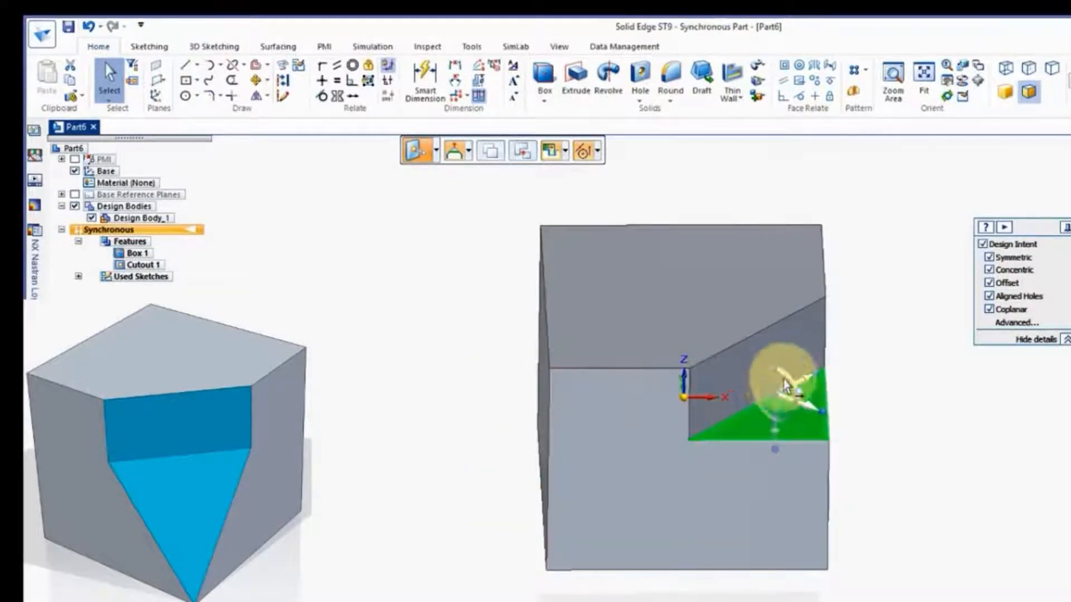
left_click(787, 385)
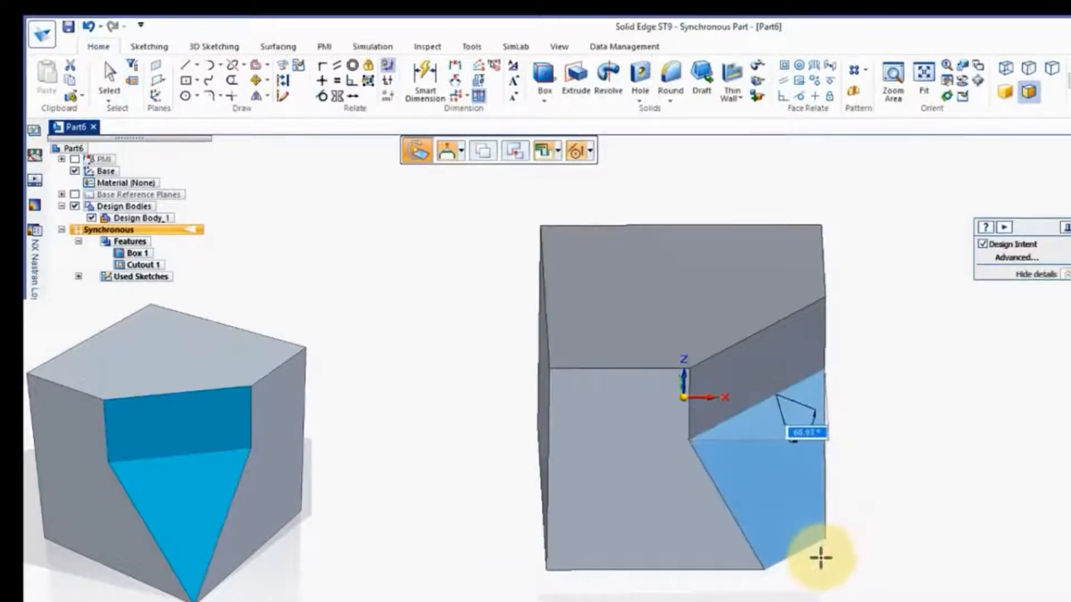
middle_click_drag(826, 558, 857, 458)
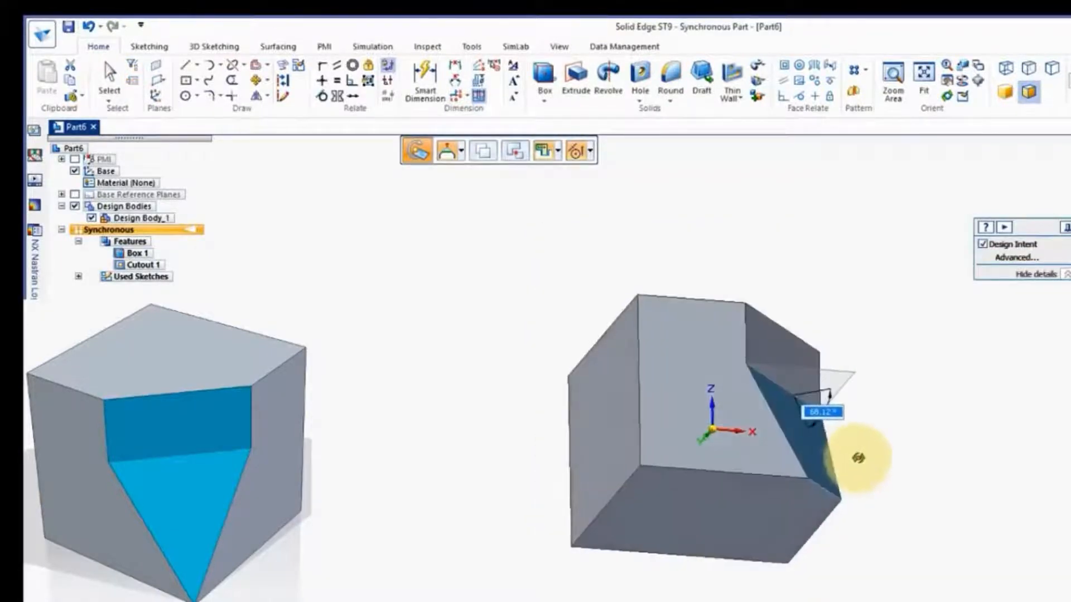
left_click(852, 485)
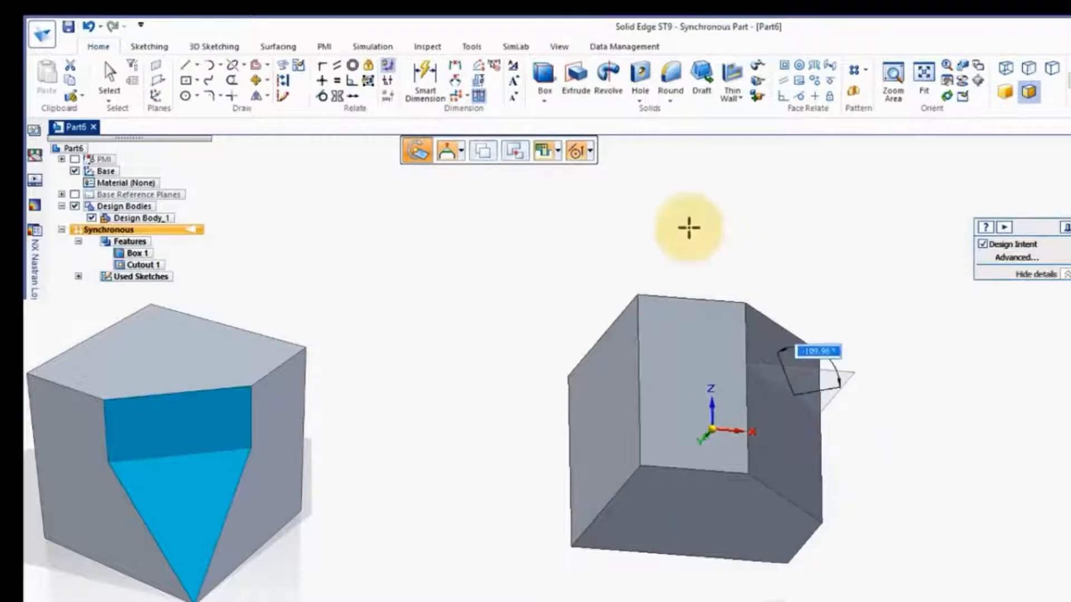
Restrict keypoint snapping to End Point and finish the floor face's rotation at the box's bottom front corner
left_click(591, 153)
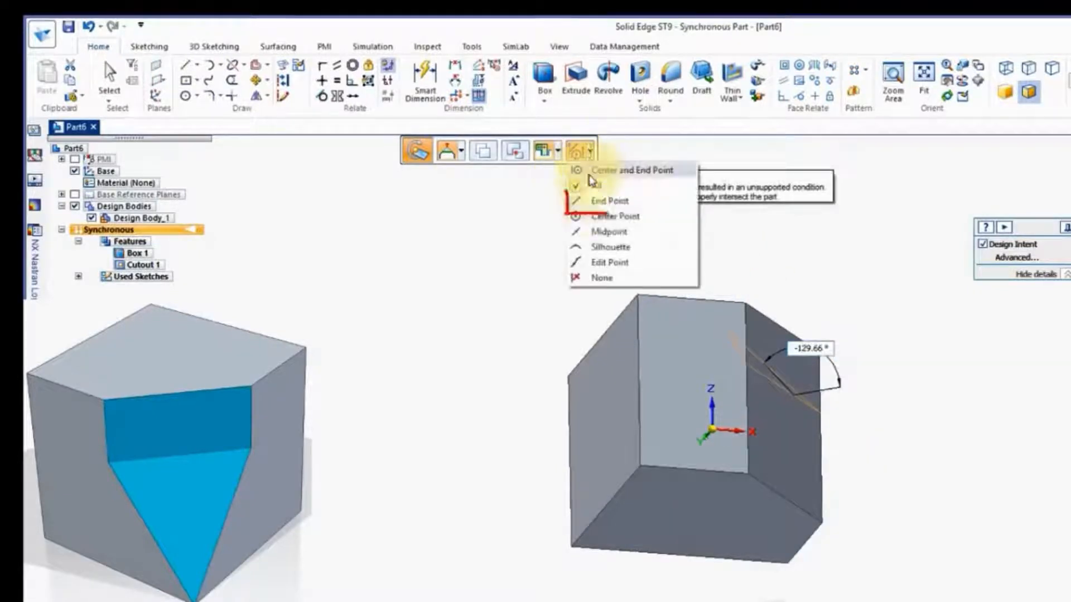
left_click(585, 200)
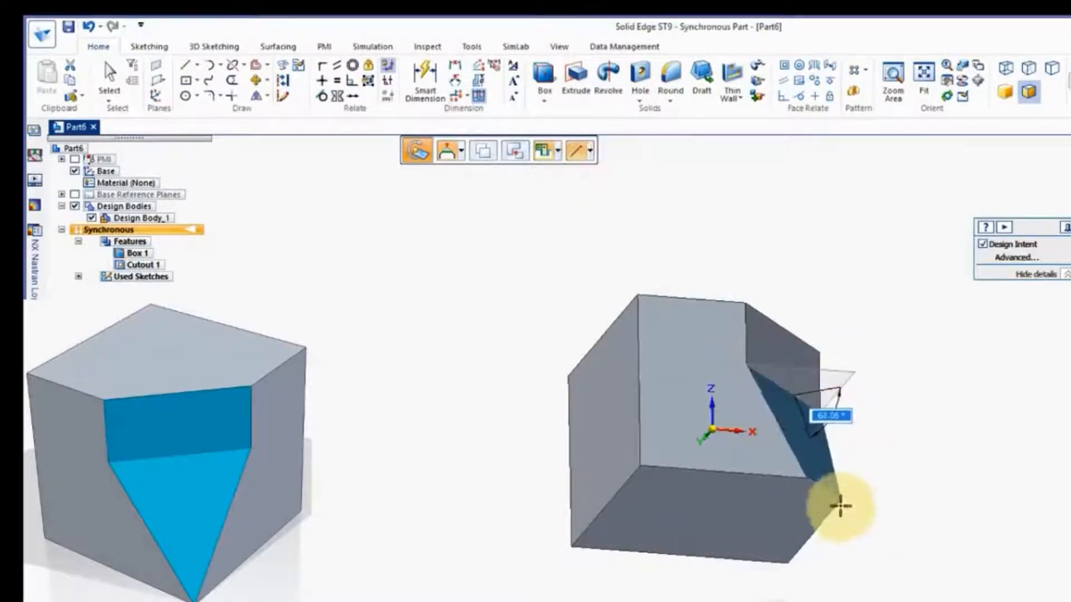
middle_click_drag(885, 485, 956, 471)
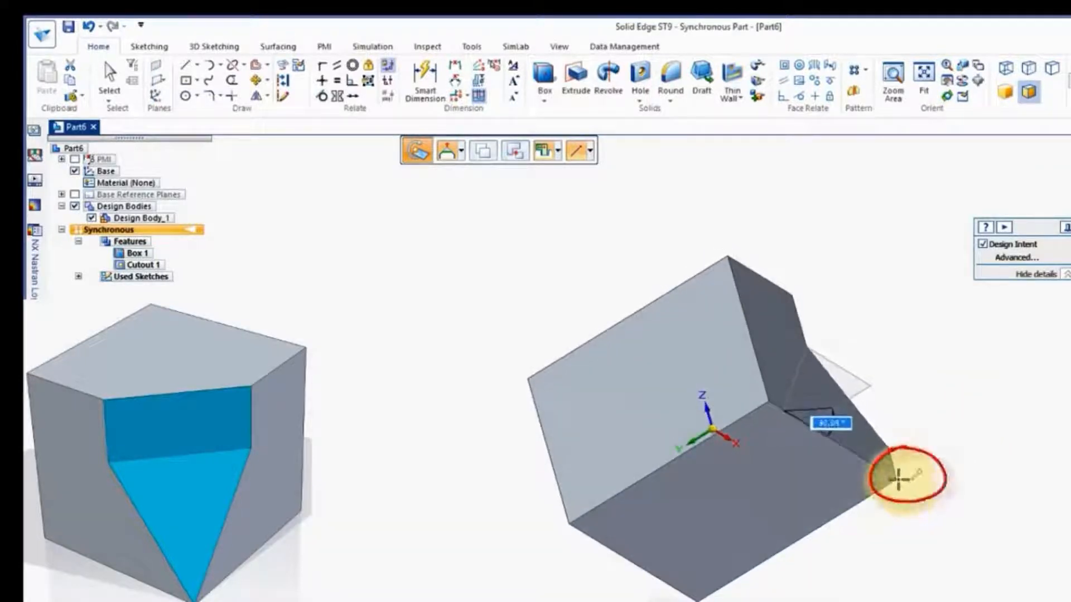
left_click(898, 480)
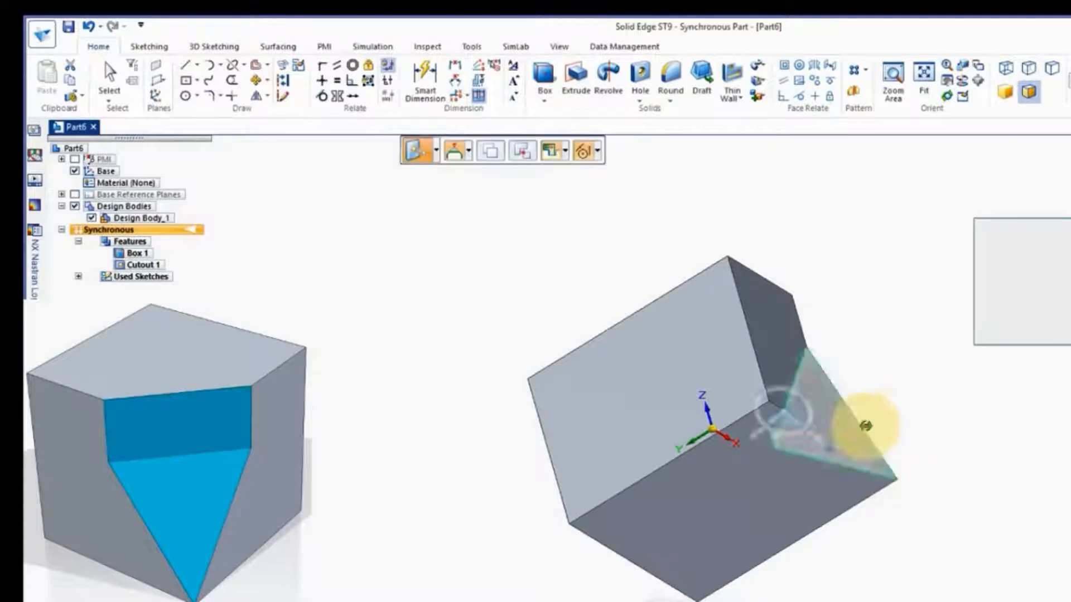
middle_click_drag(865, 426, 824, 446)
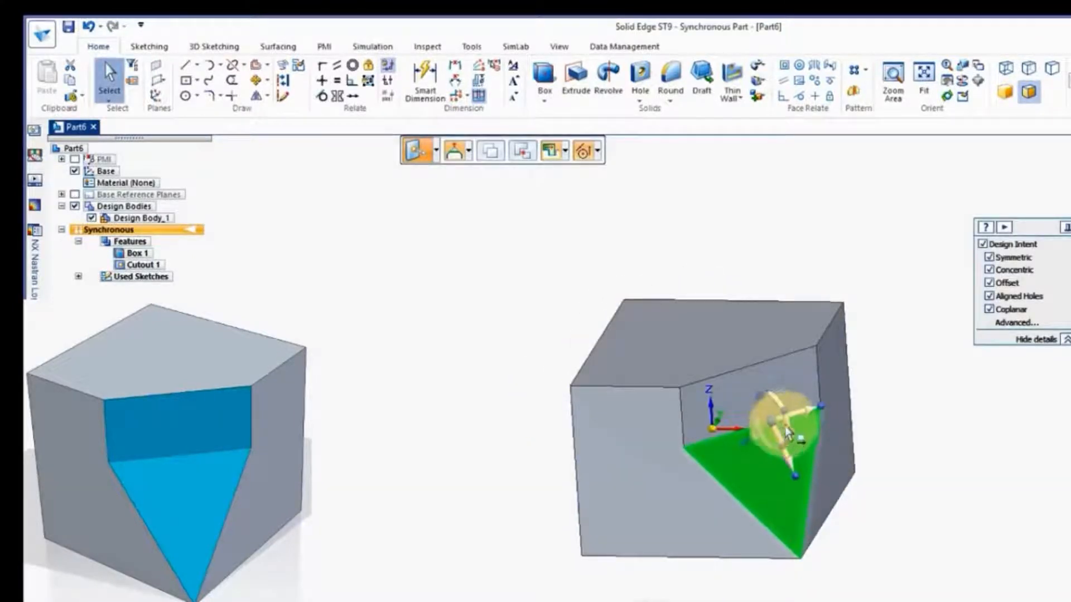
Undo the face rotation, the corner cutout and its sketch to return to the plain box
left_click(788, 433)
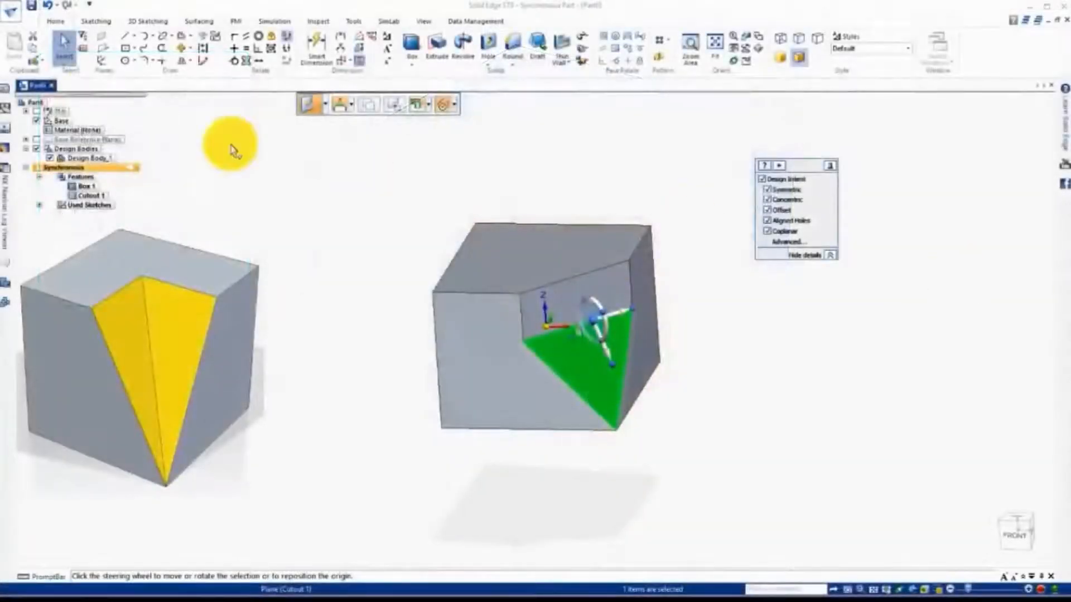
left_click(49, 7)
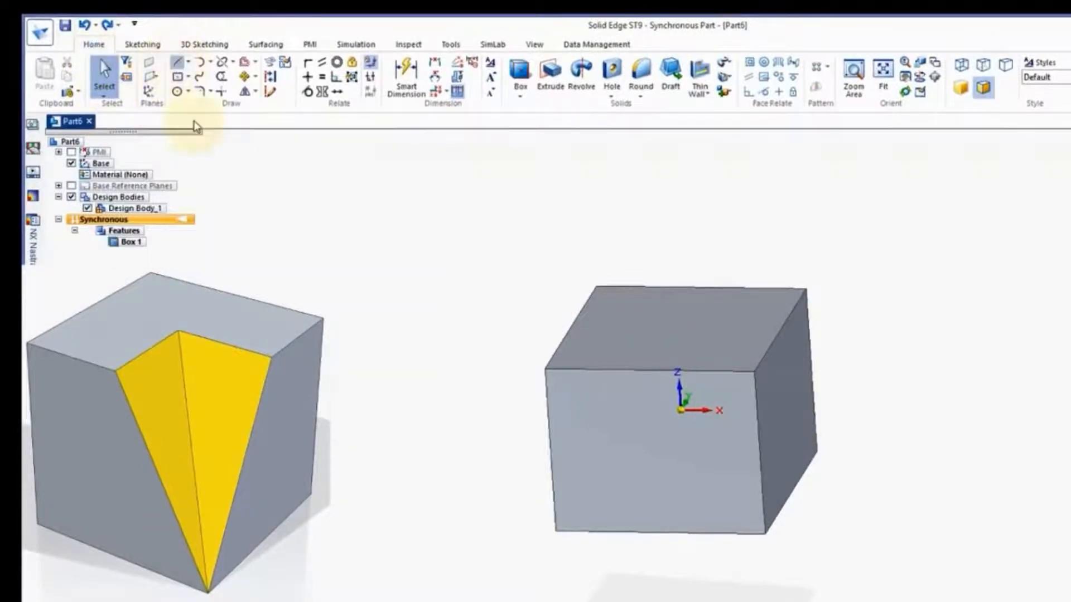
Draw two connected lines on the box's top face, from the front edge to the right edge, enclosing the front corner
left_click(649, 369)
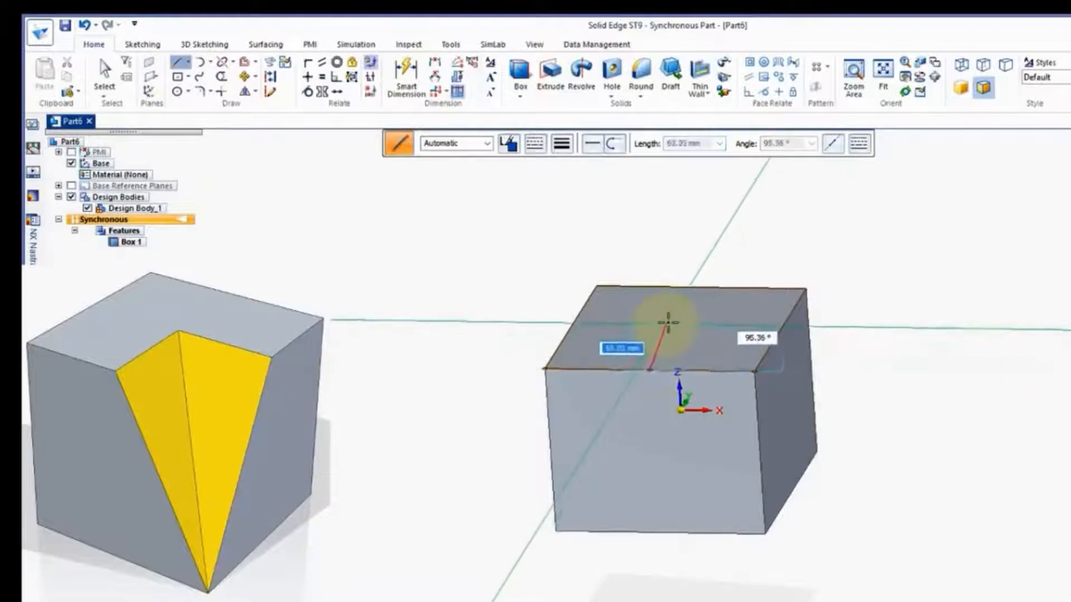
left_click(679, 323)
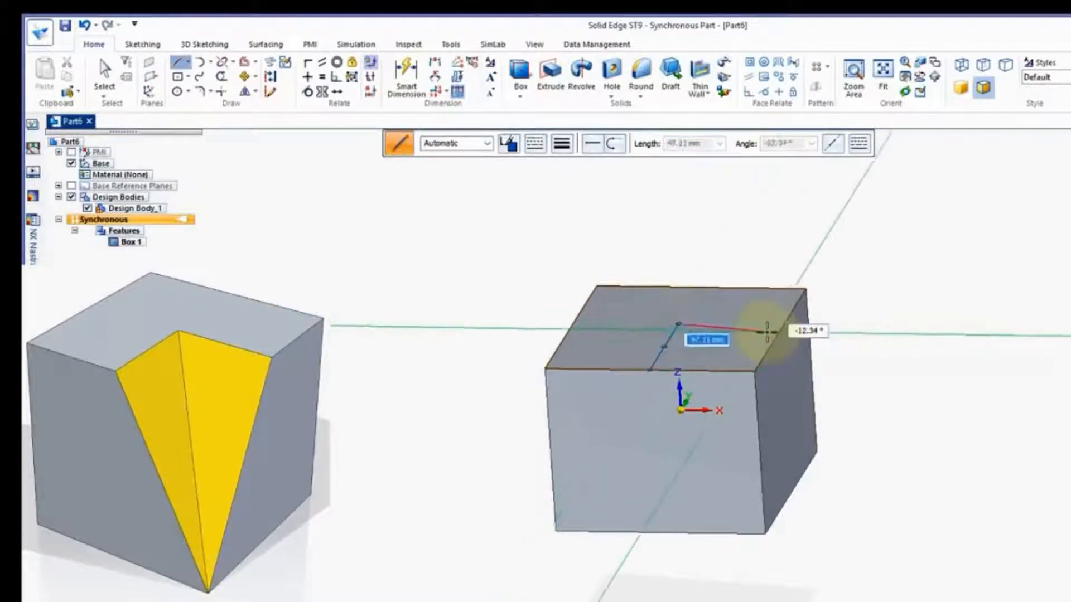
left_click(782, 326)
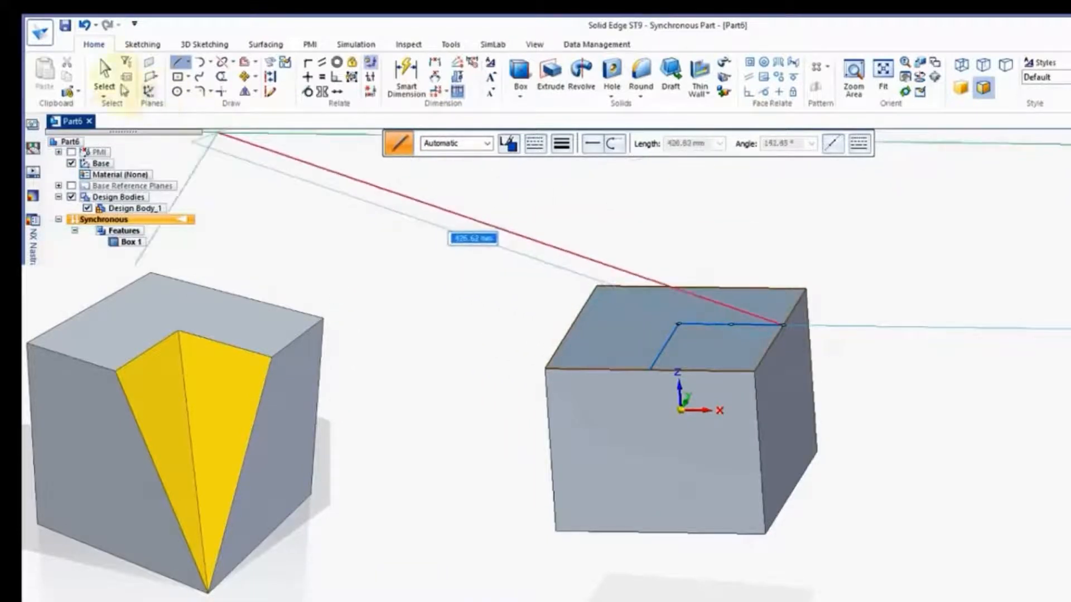
left_click(106, 71)
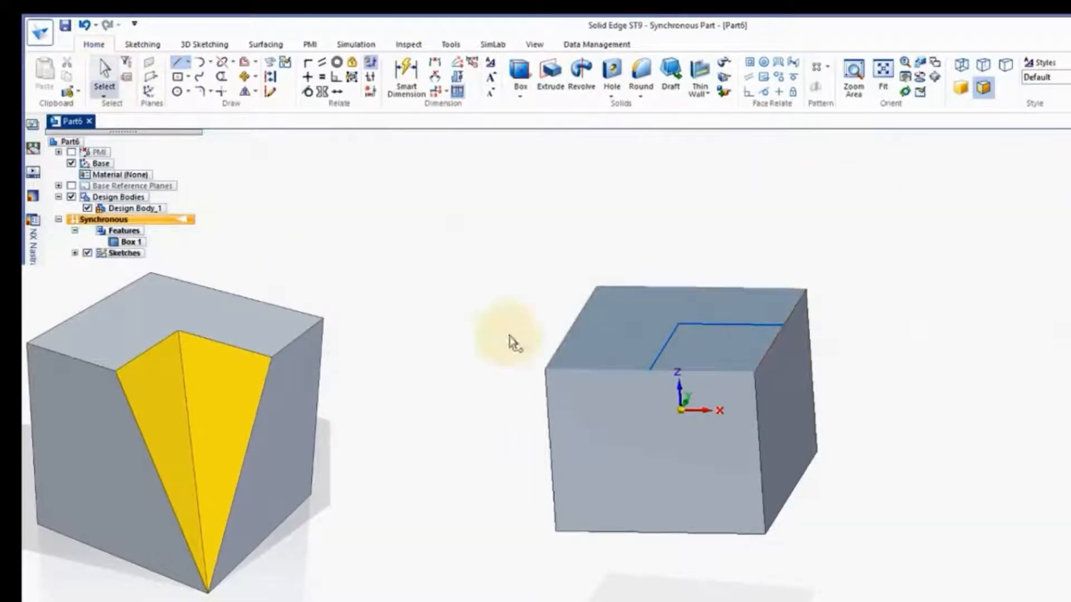
Extrude the four-sided corner region down through the full height of the box as a cutout
left_click(720, 354)
left_click(708, 302)
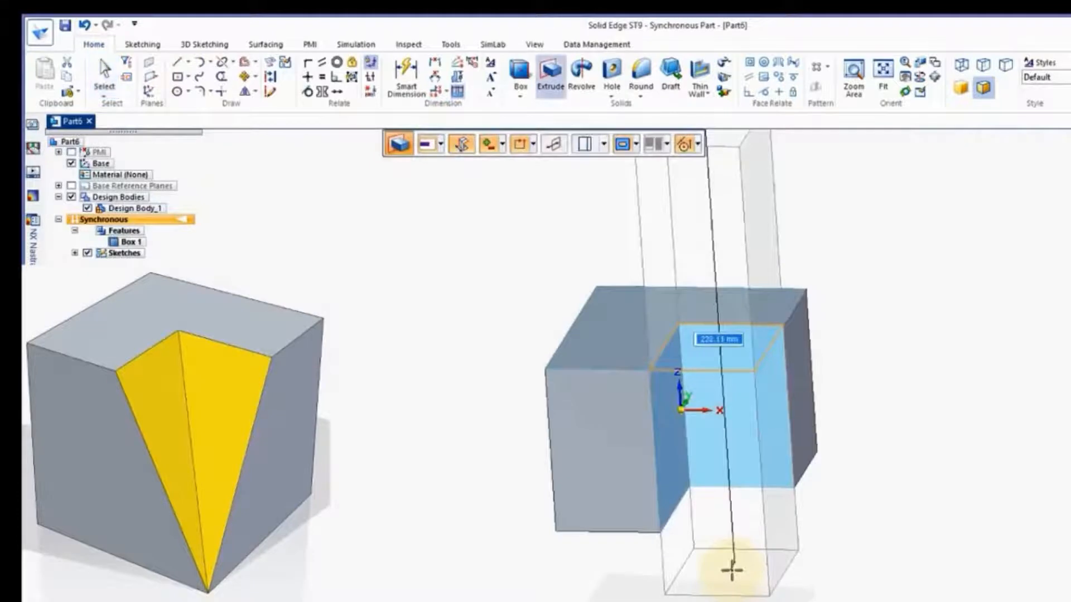
left_click(732, 570)
middle_click_drag(547, 400, 476, 410)
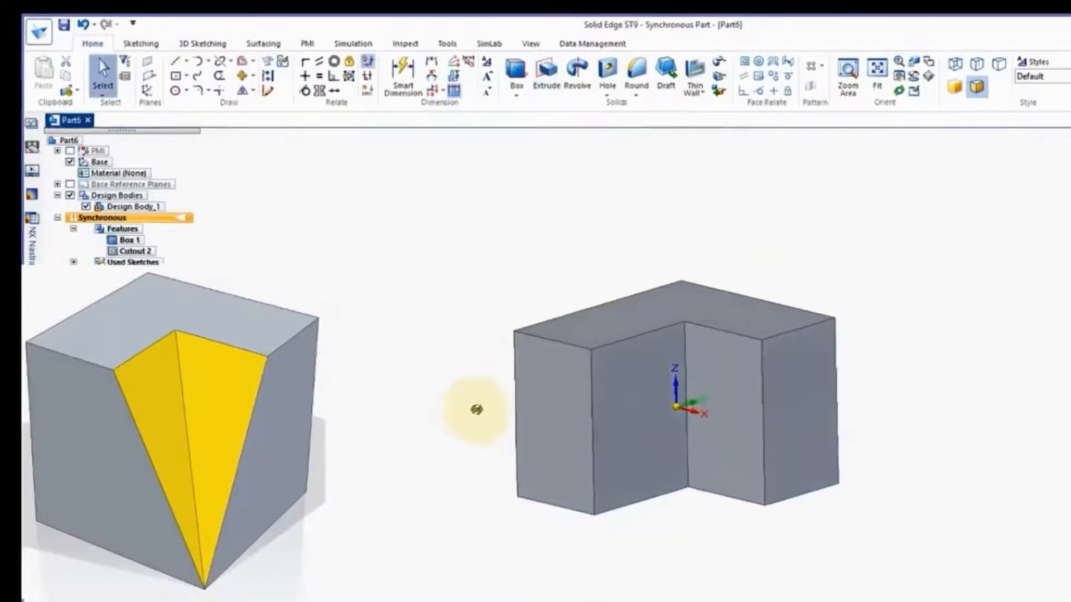
Rotate the left cutout face about its top edge to the bottom endpoint of the adjacent cutout face's outer edge
left_click(873, 591)
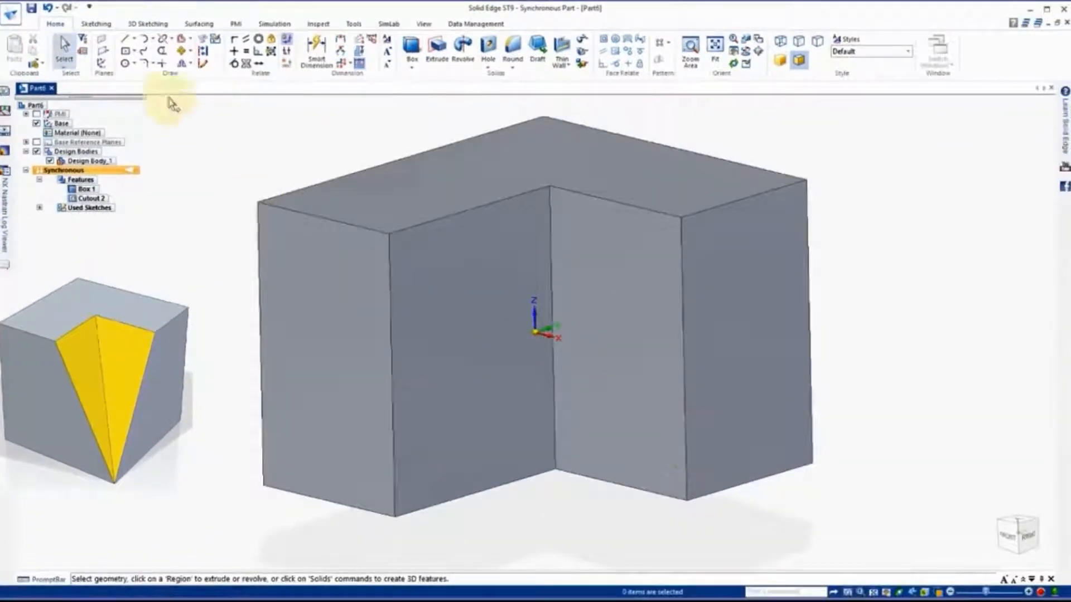
left_click(448, 364)
left_click(449, 366)
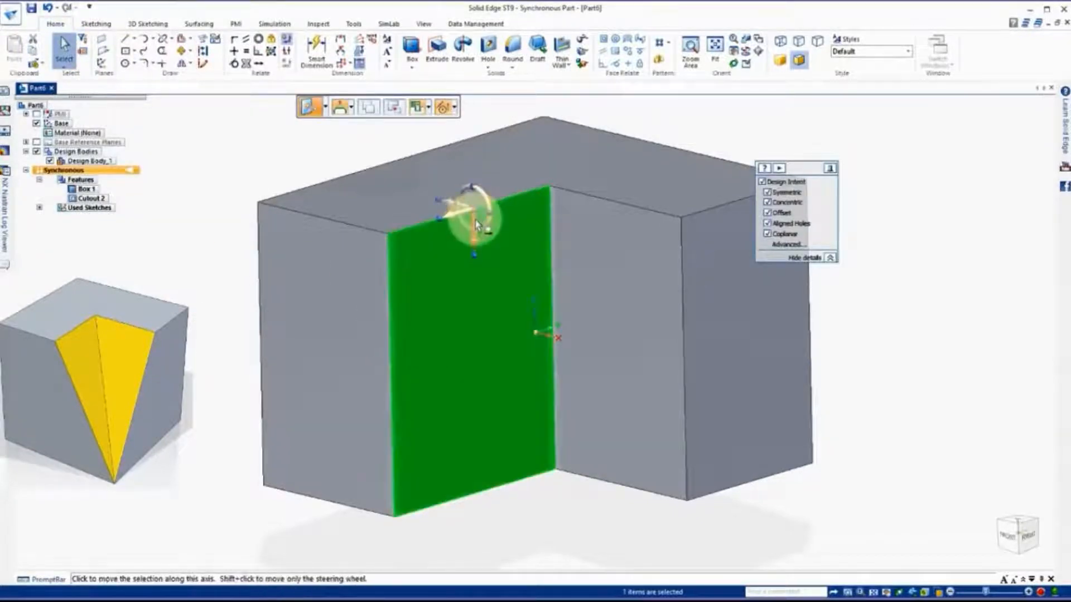
left_click(472, 212)
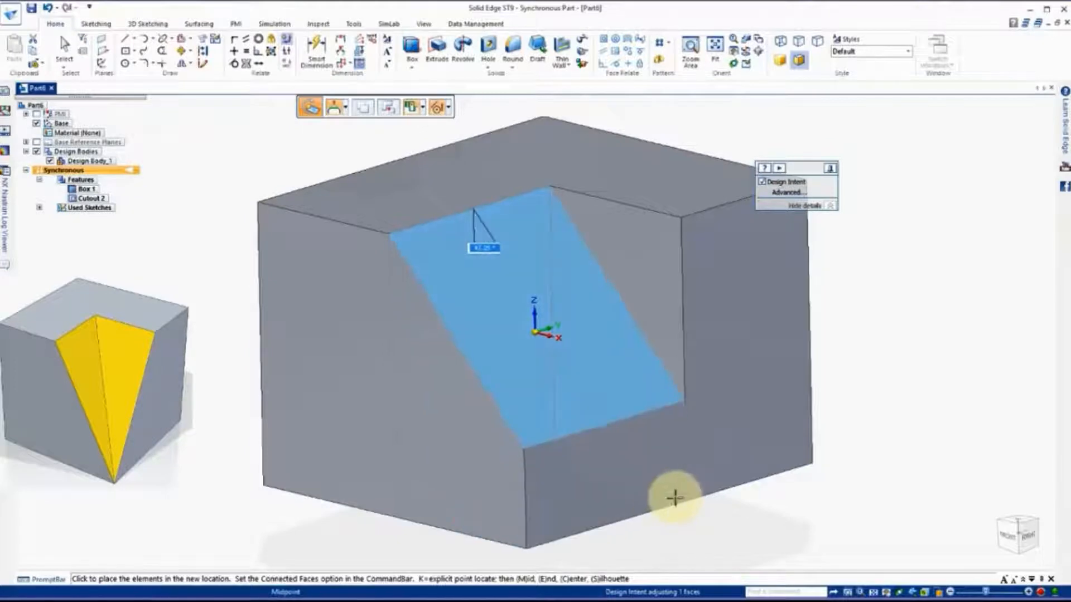
middle_click_drag(684, 512, 518, 406)
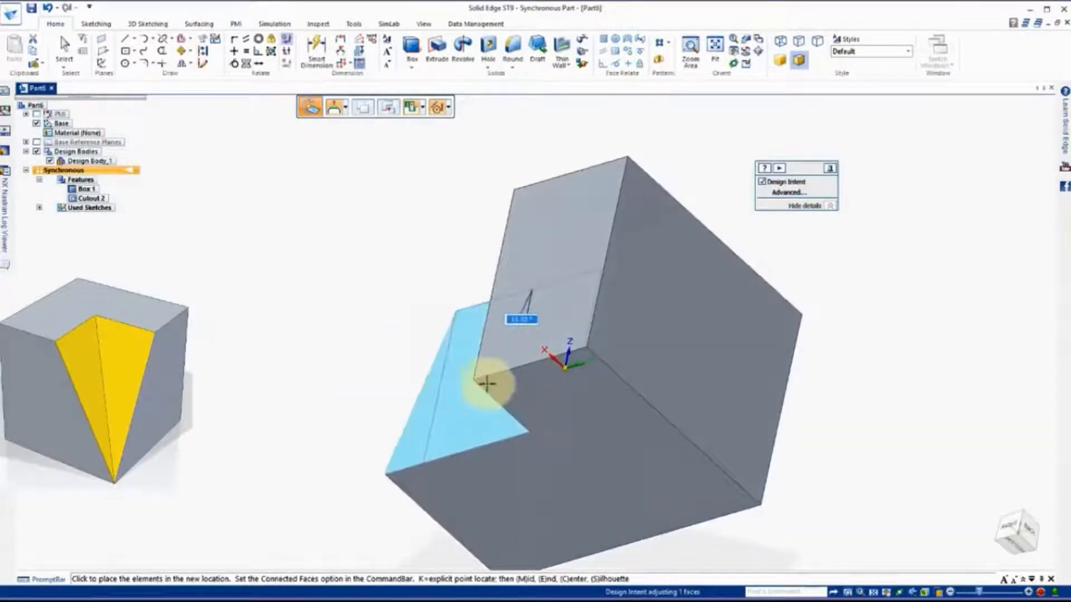
left_click(475, 380)
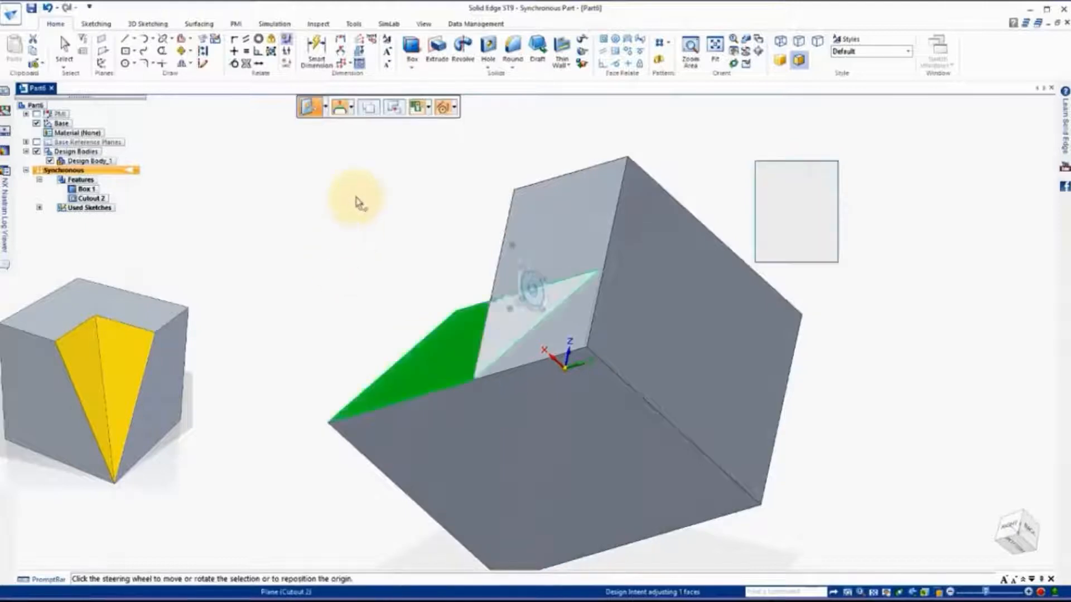
middle_click_drag(358, 200, 364, 245)
left_click(361, 240)
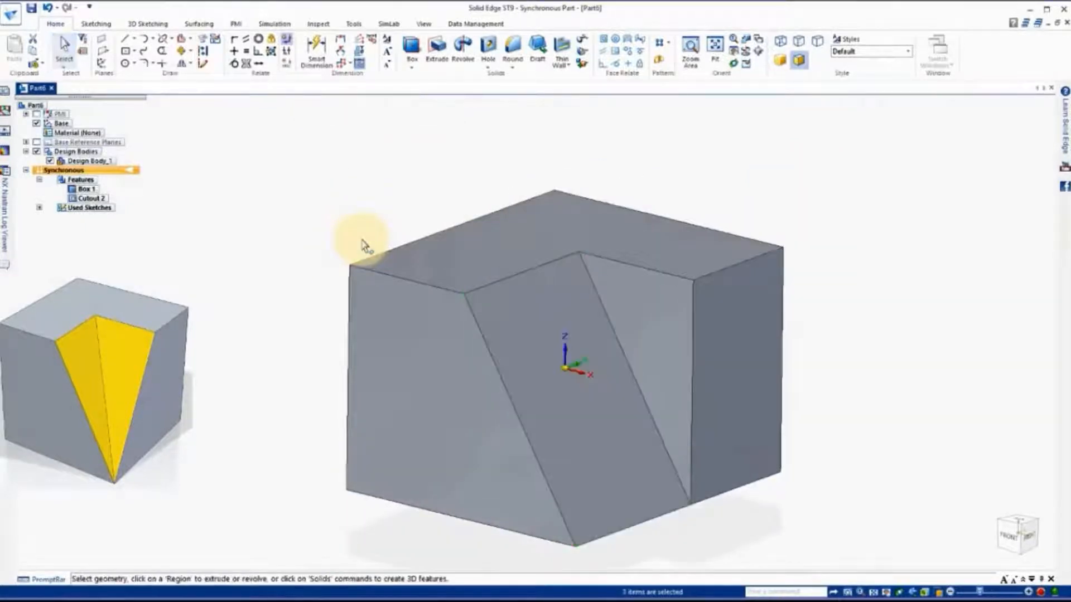
Rotate the triangular right cutout face about its top edge until it meets the box's bottom front corner
left_click(633, 307)
left_click(634, 308)
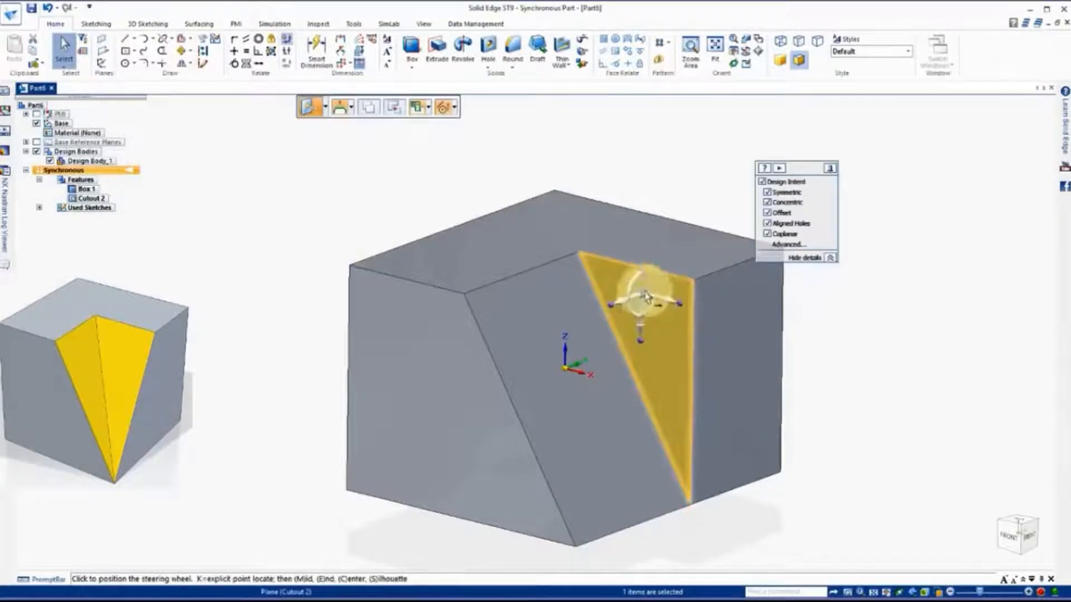
left_click(653, 273)
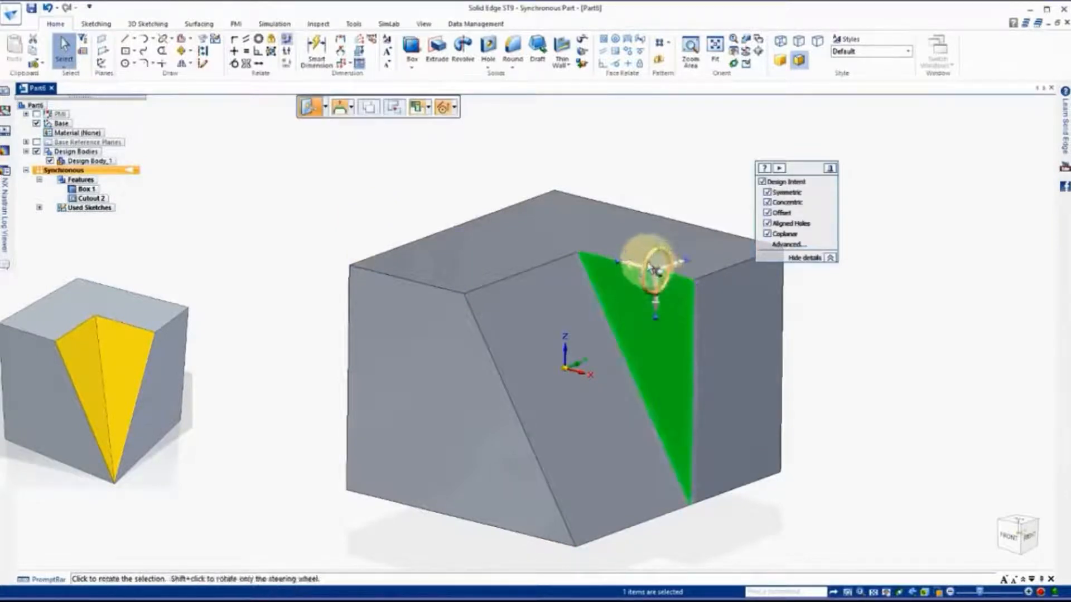
left_click(654, 271)
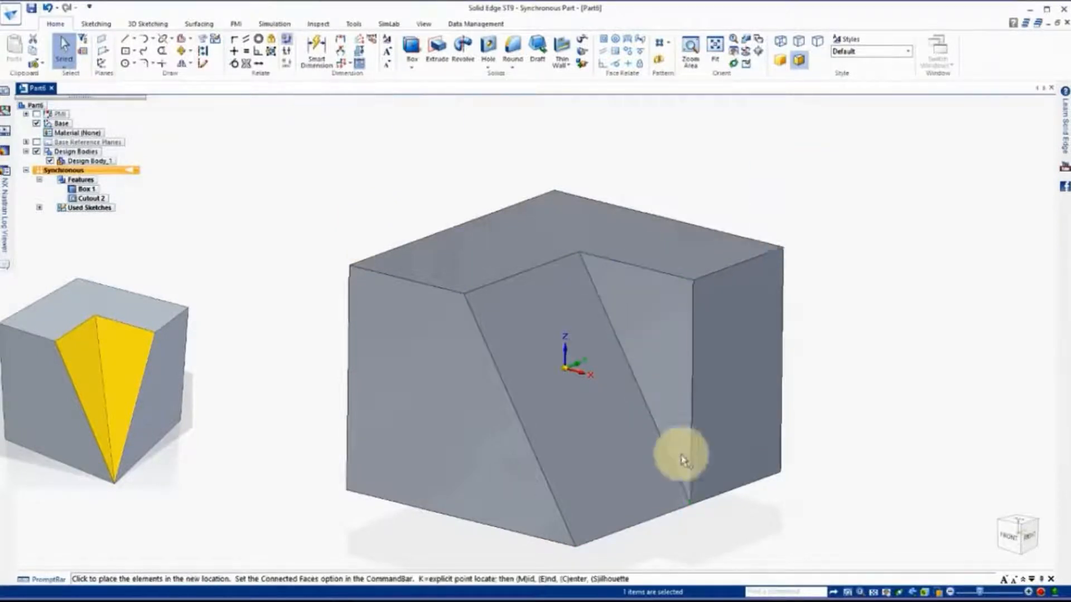
left_click(575, 546)
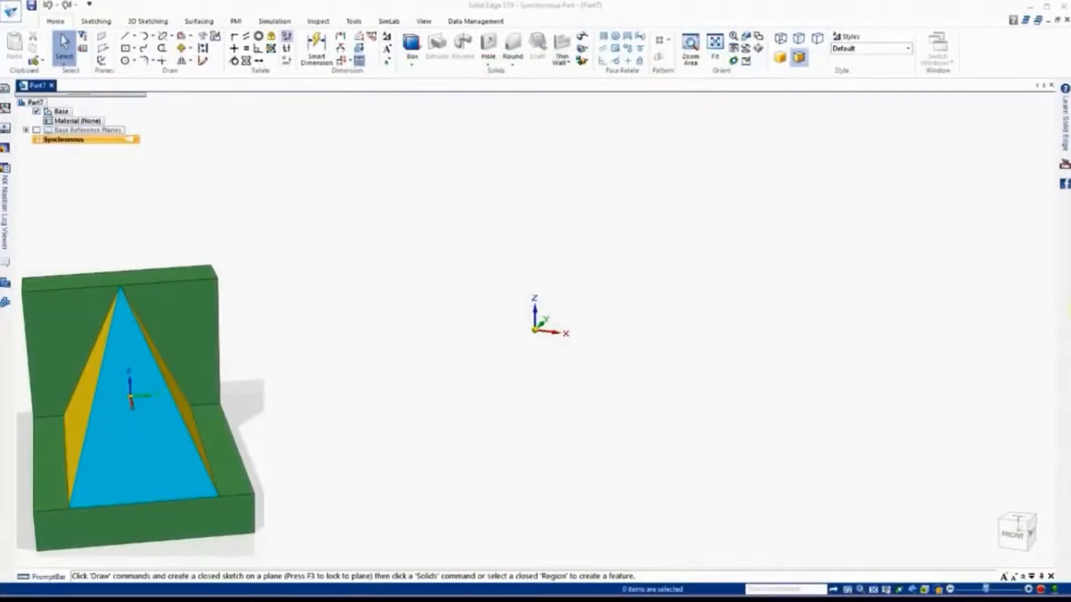
Draw two overlapping rectangles on the locked front plane, about 135 × 117 mm and 224 × 186 mm, leaving an L-shaped region
left_click(127, 48)
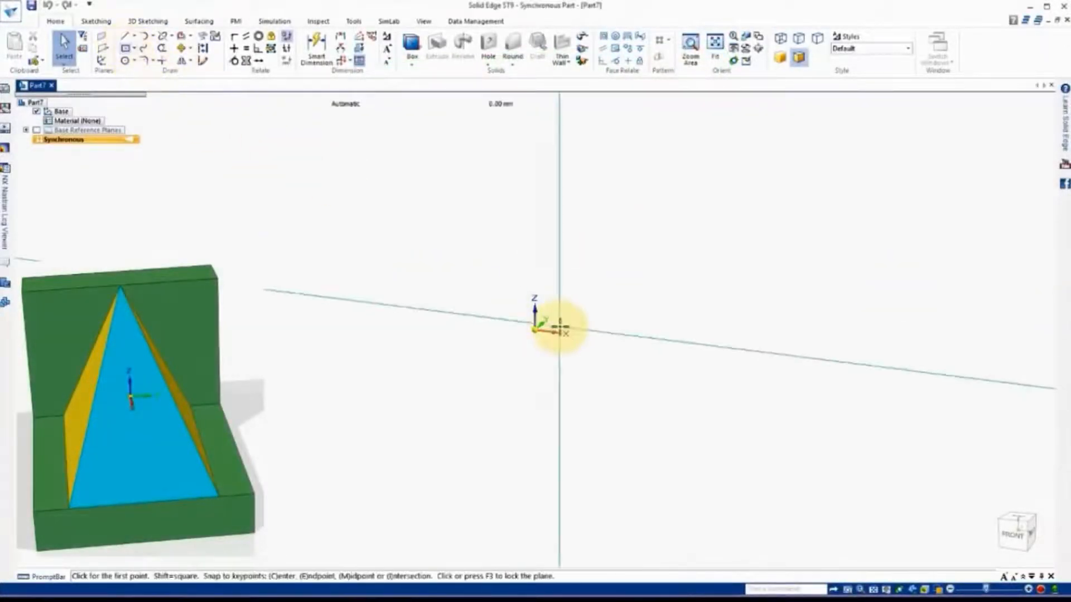
key("F3")
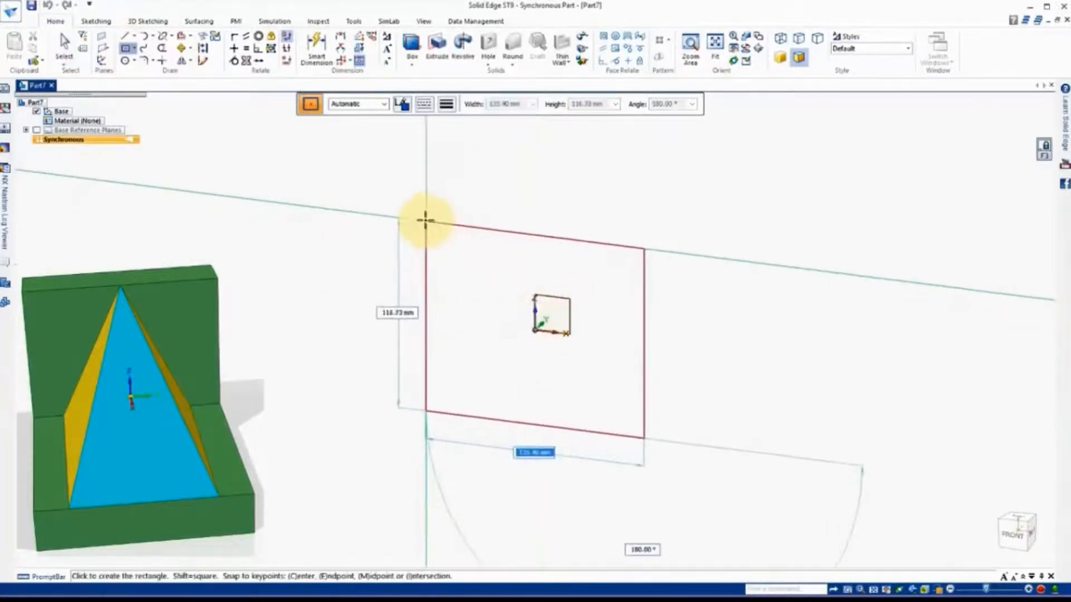
left_click(425, 220)
left_click_drag(645, 247, 644, 247)
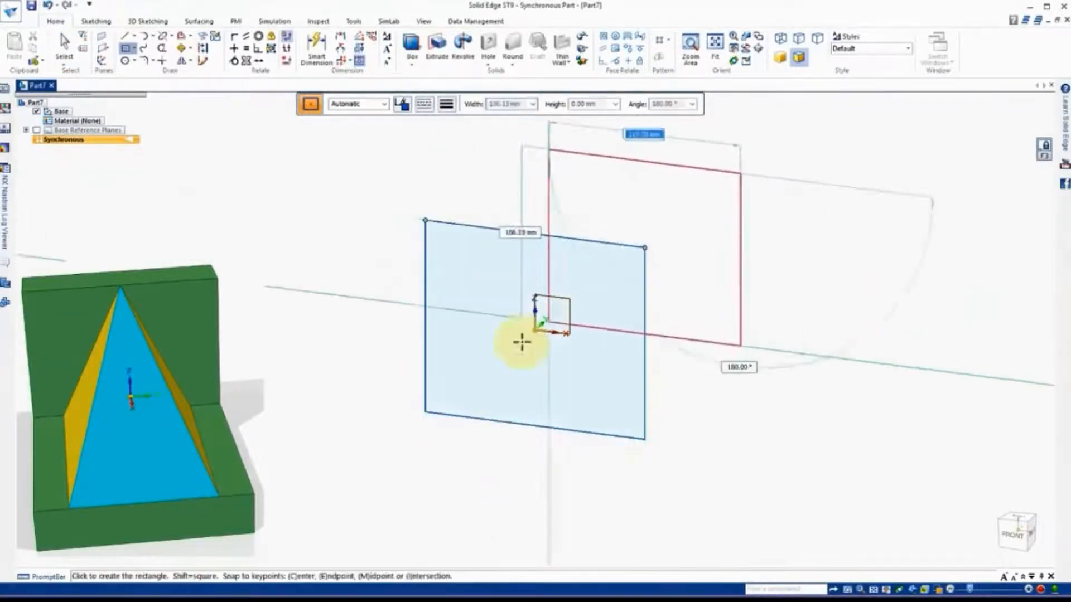
left_click(463, 377)
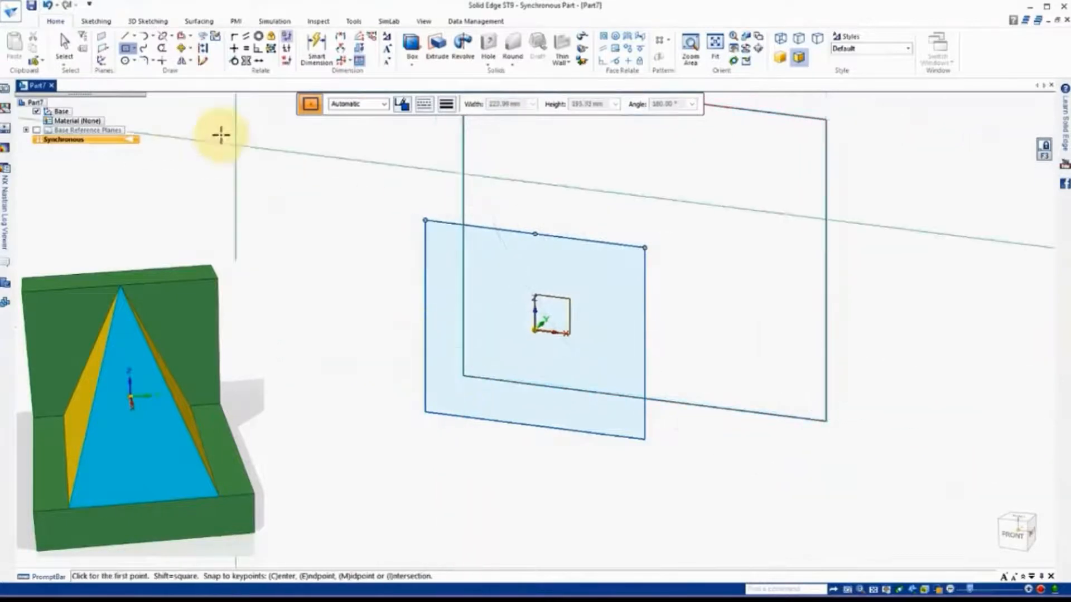
left_click(64, 45)
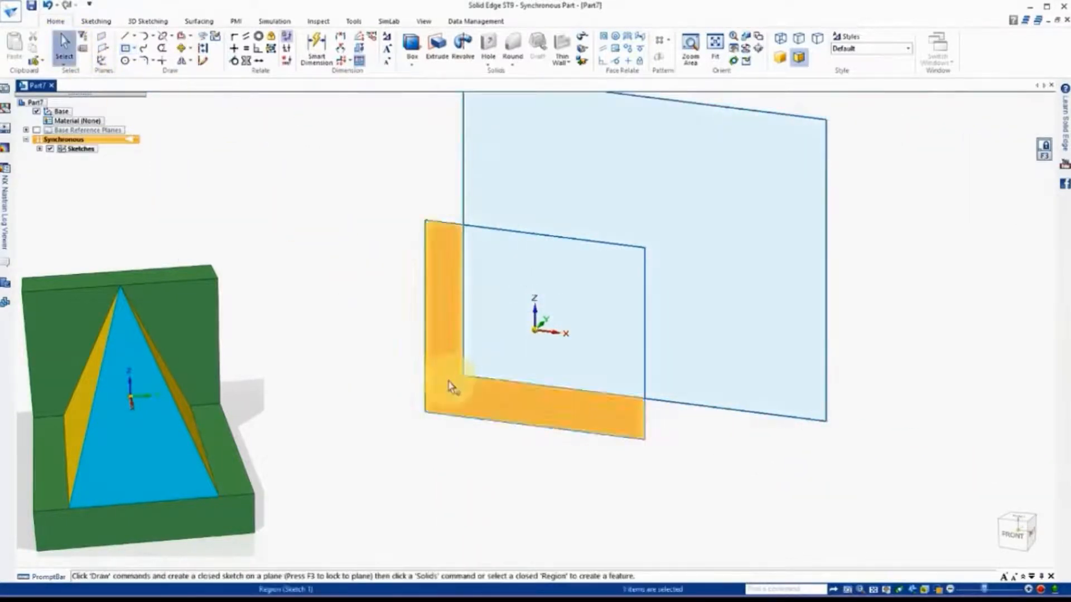
Extrude the L-shaped region symmetrically to both sides of the sketch plane, about 158 mm in total
left_click(448, 383)
middle_click_drag(447, 382, 391, 384)
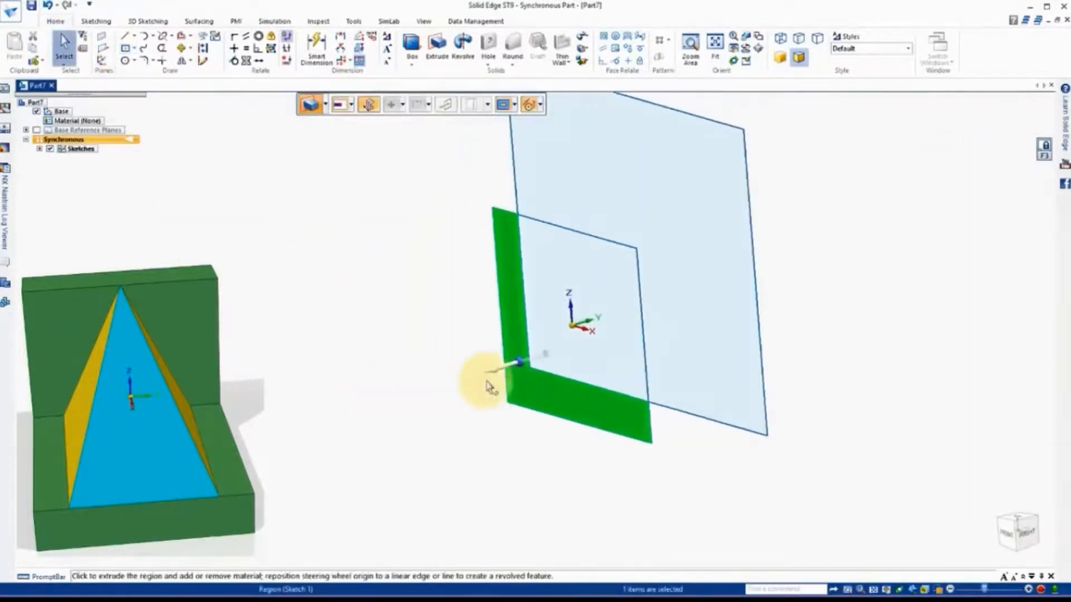
left_click(497, 363)
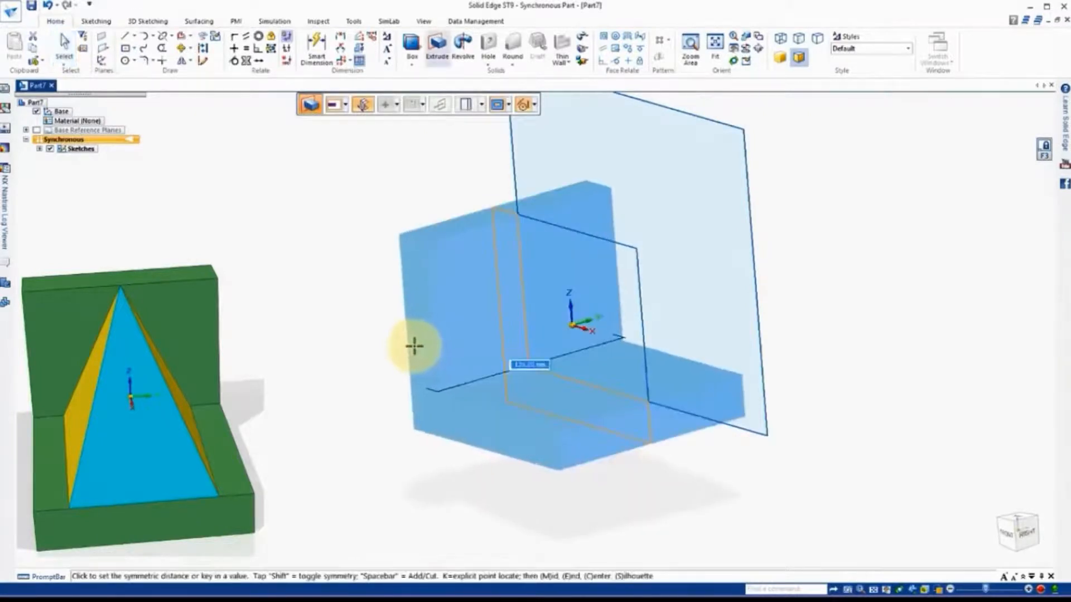
left_click(394, 342)
middle_click_drag(289, 295, 320, 304)
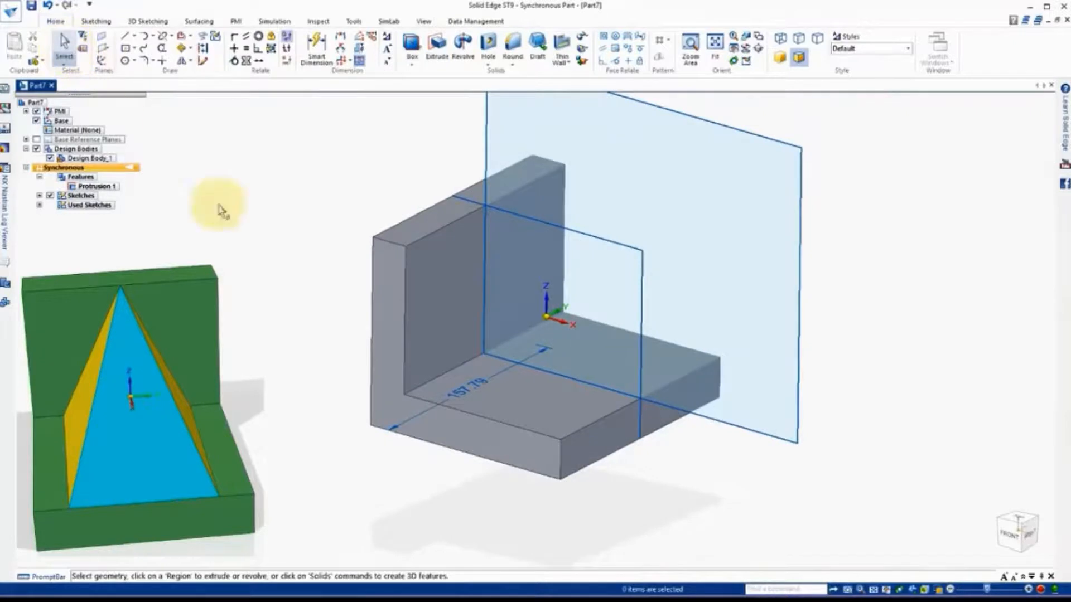
left_click(597, 341)
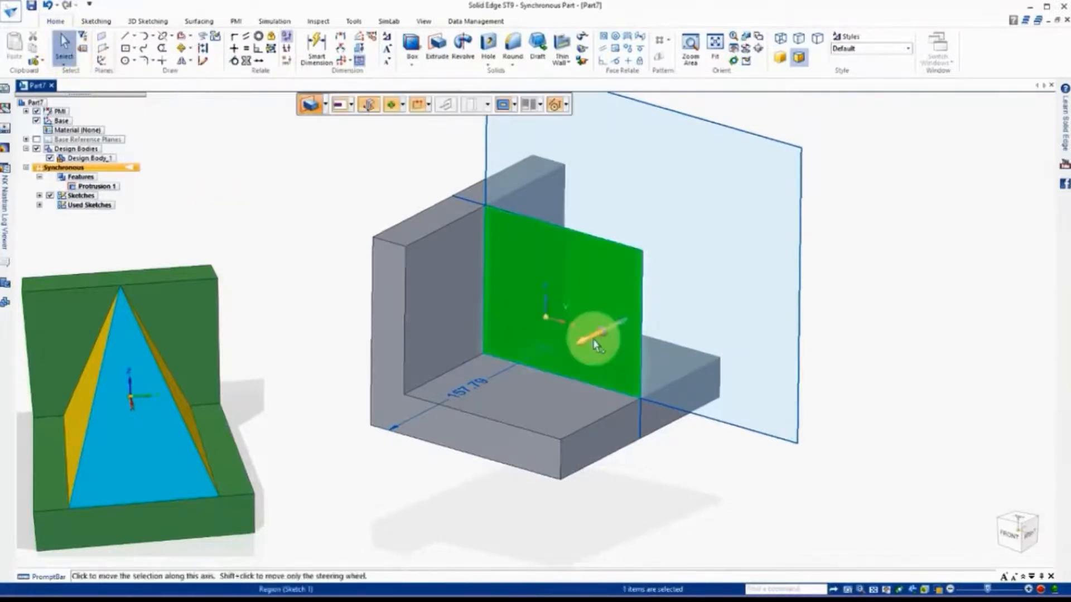
left_click(592, 343)
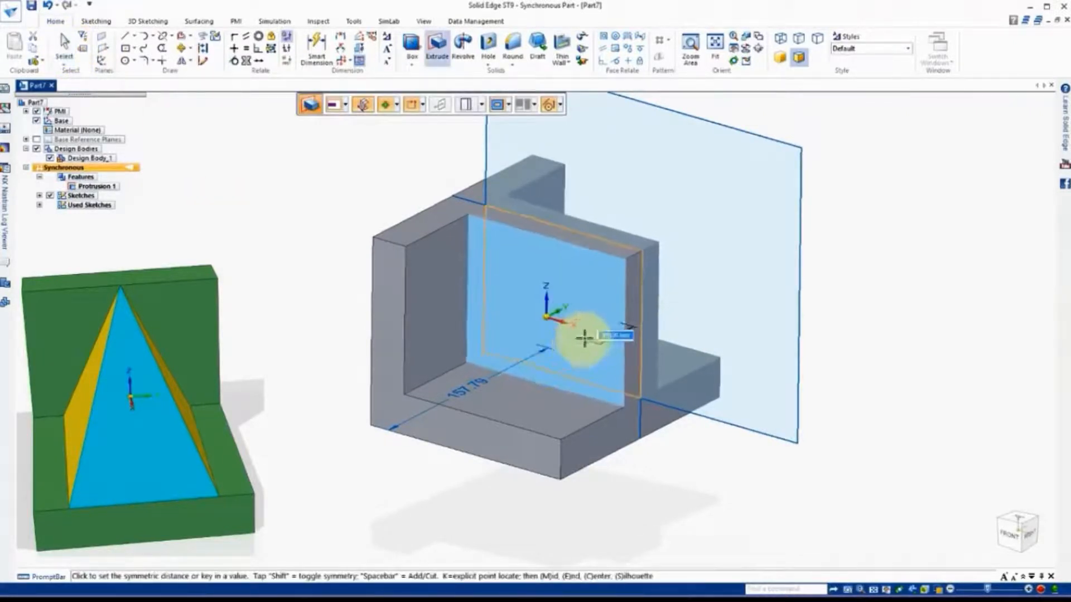
left_click(550, 354)
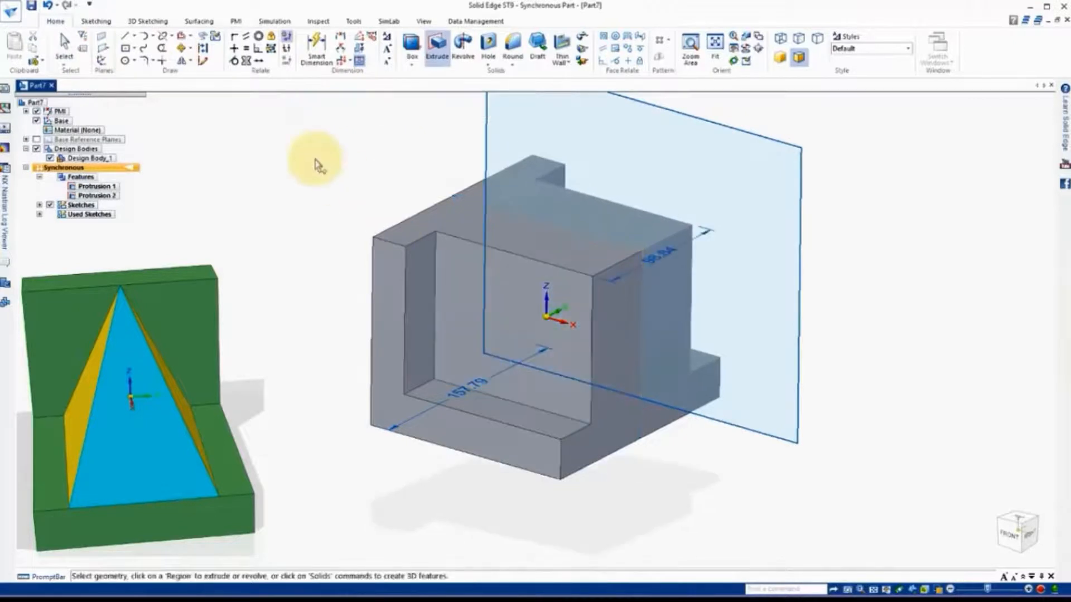
left_click(127, 40)
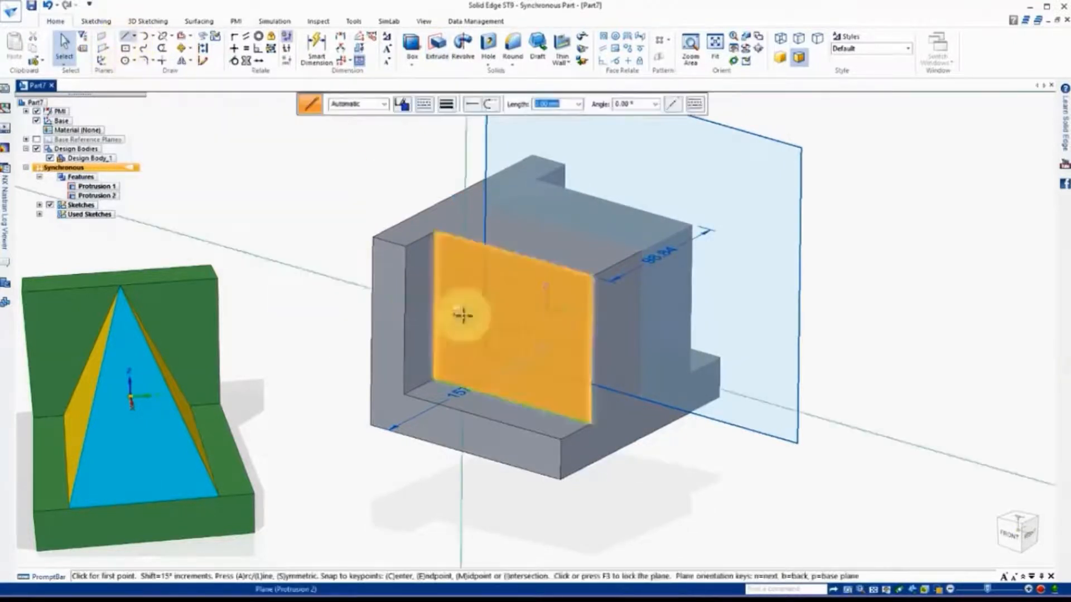
left_click(47, 6)
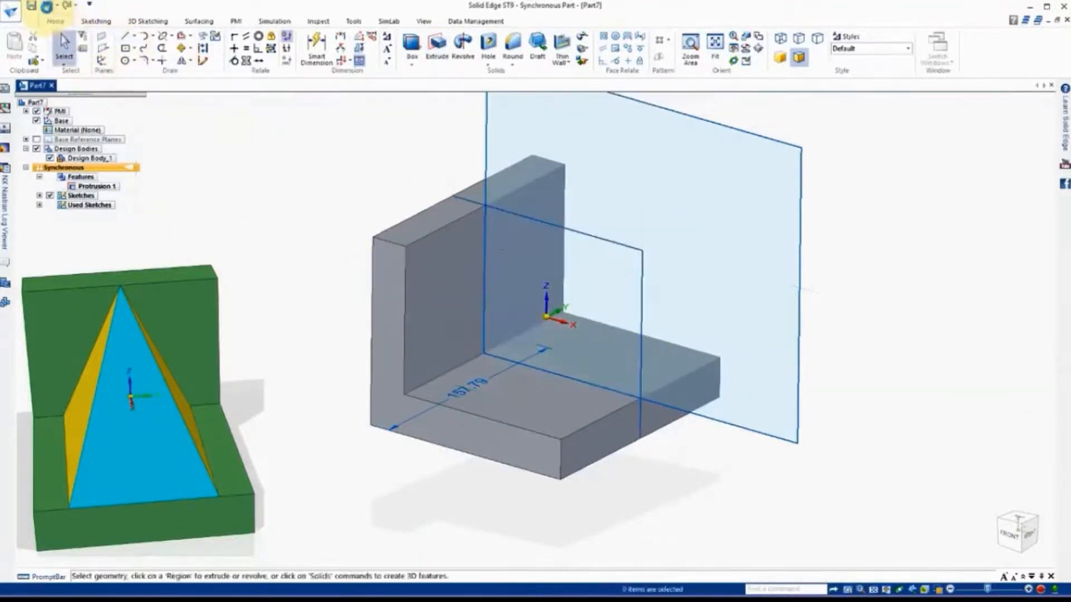
Draw a diagonal line from the vertical leg's inner top corner to the base leg's outer top corner in the sketch
left_click(126, 38)
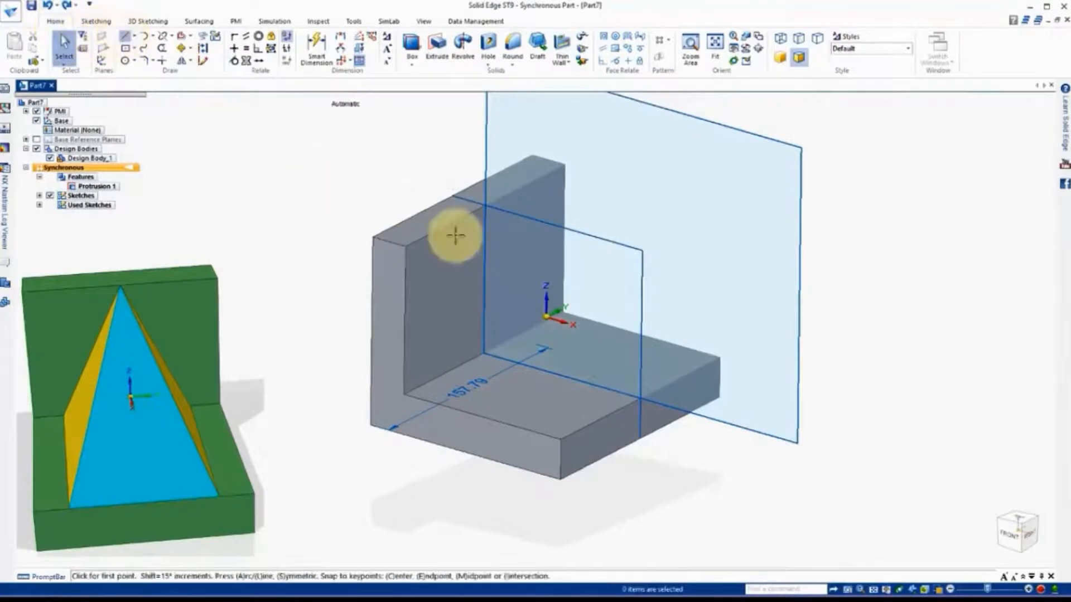
left_click(486, 205)
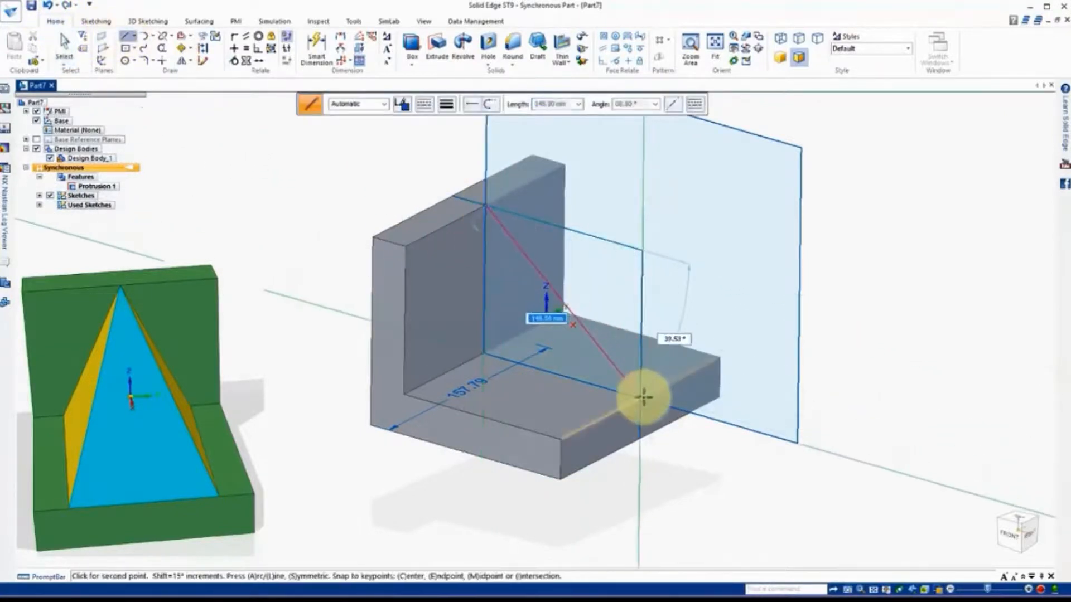
left_click(640, 398)
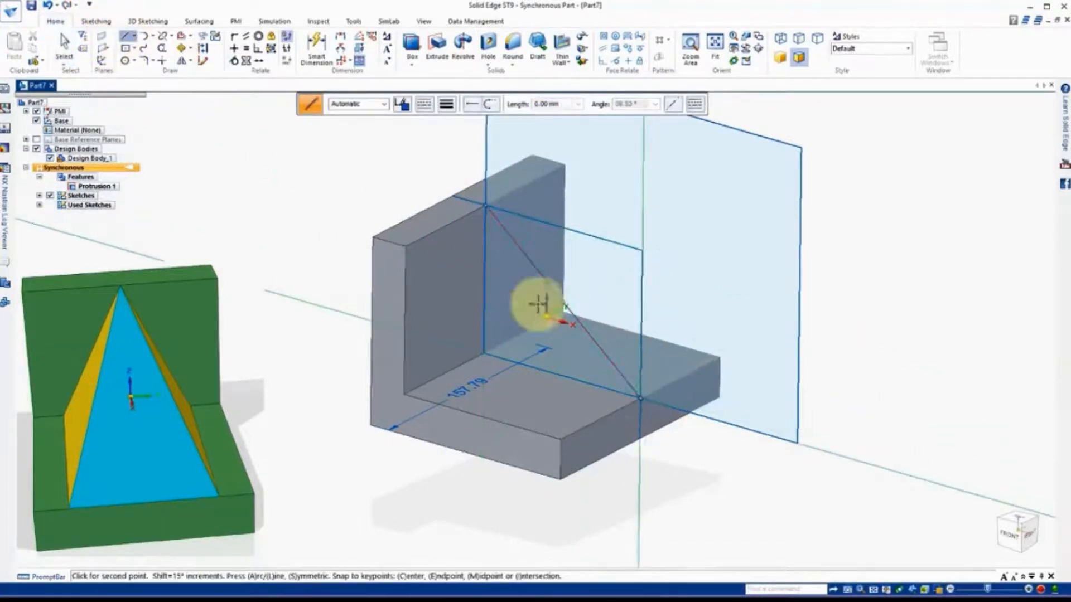
left_click(65, 44)
Extrude the triangular region symmetrically into a wedge narrower than the L-shaped body, and hide the dimensions and sketches
left_click(509, 301)
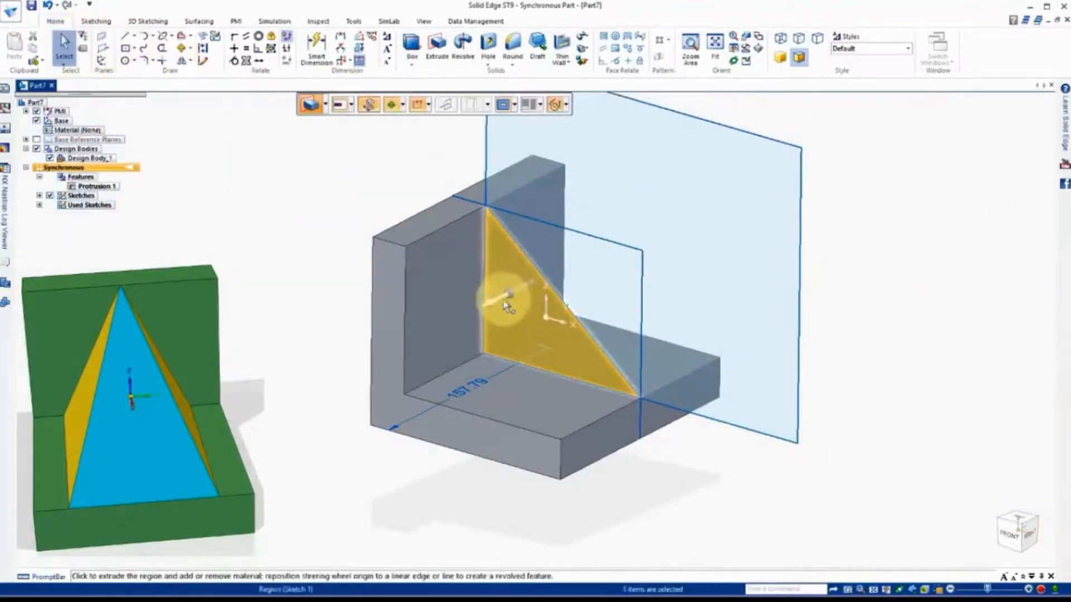
left_click(502, 299)
left_click(461, 320)
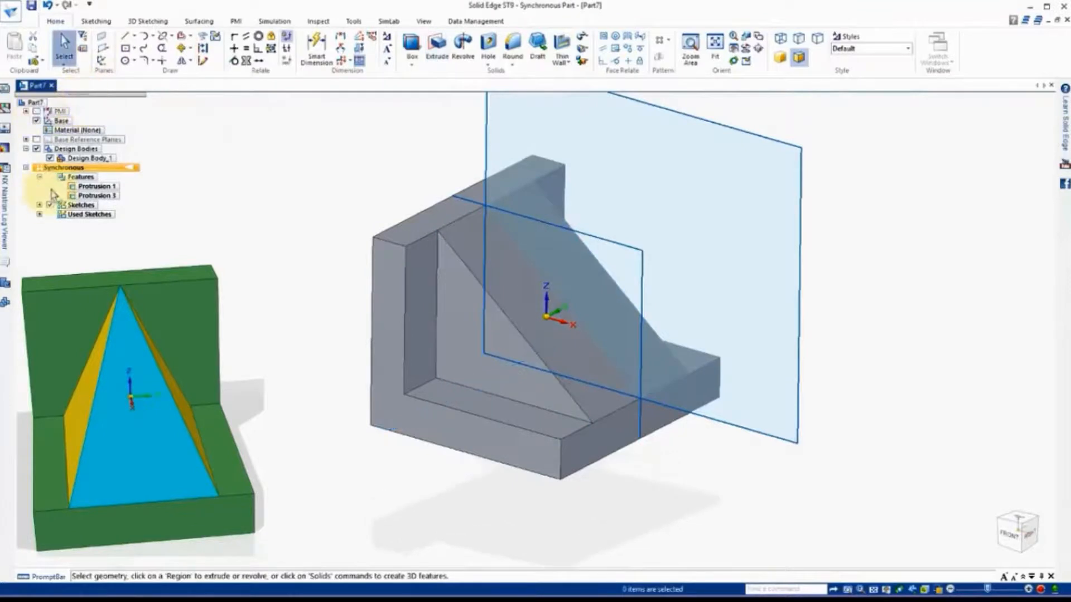
left_click(50, 206)
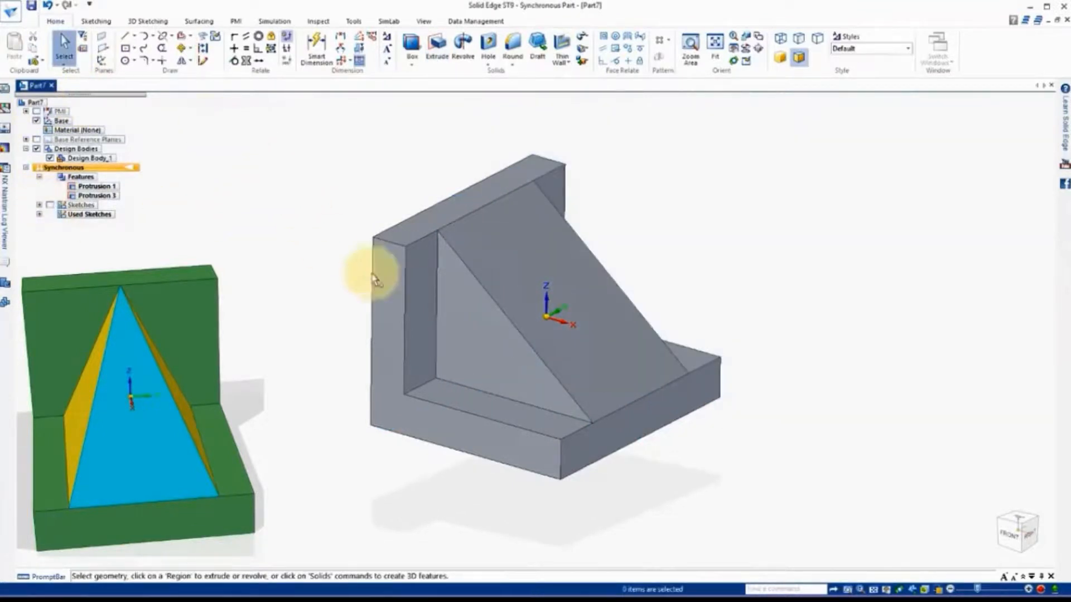
Rotate the wedge's left triangular face about its bottom edge to the midpoint of the wedge's top edge, keeping Symmetric design intent on
middle_click_drag(374, 278, 426, 330)
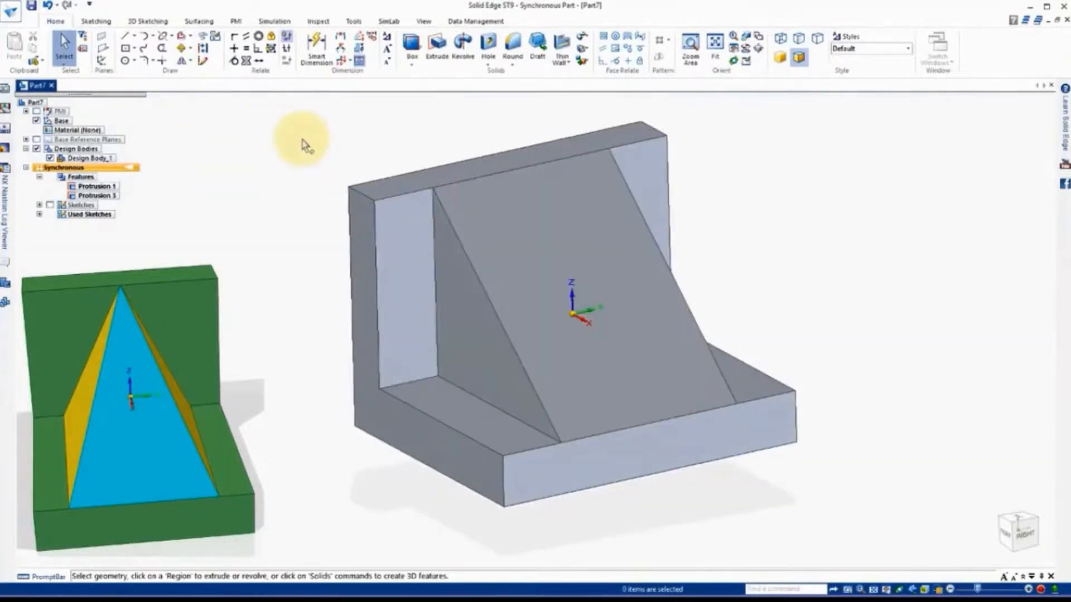
left_click(467, 321)
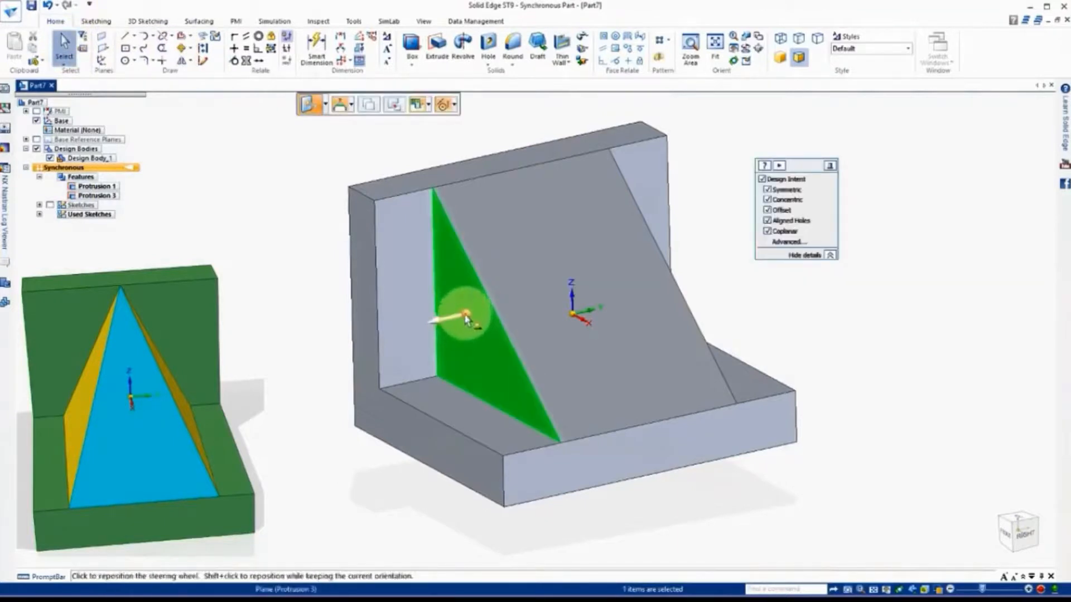
left_click(466, 316)
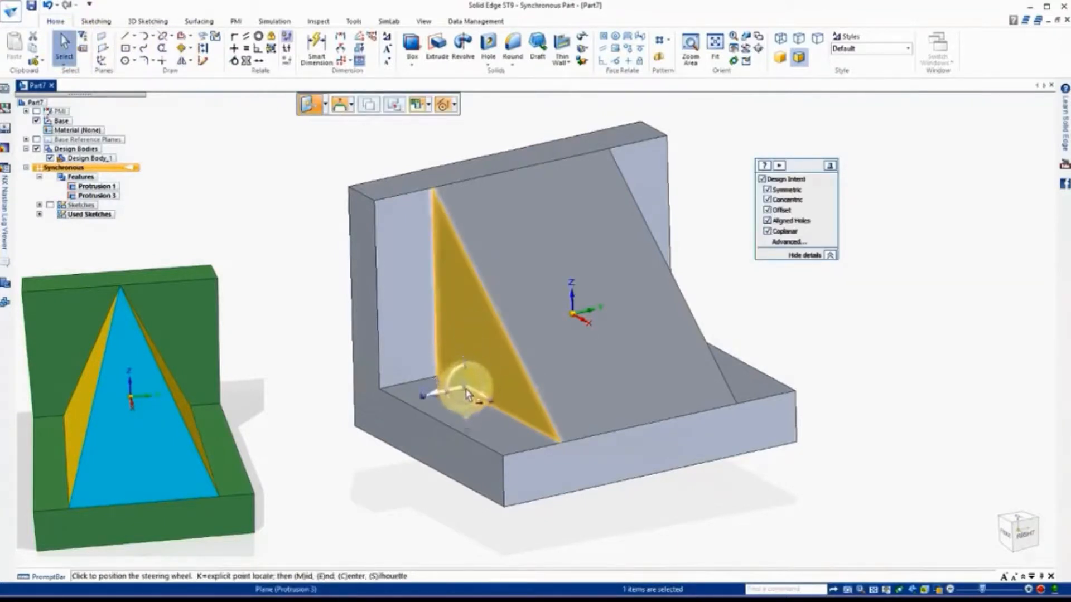
left_click(468, 395)
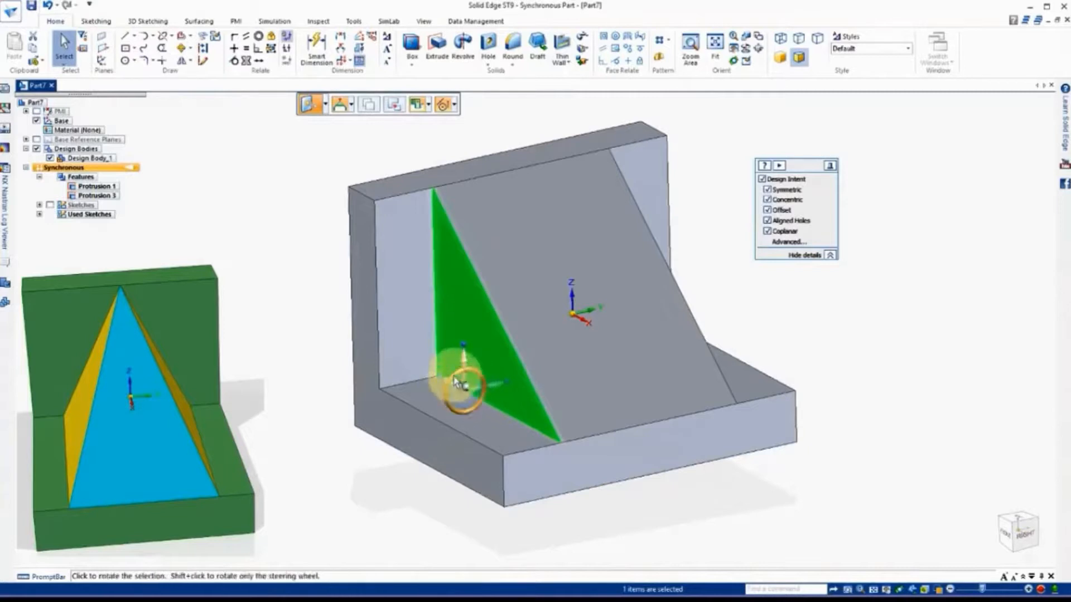
left_click(456, 384)
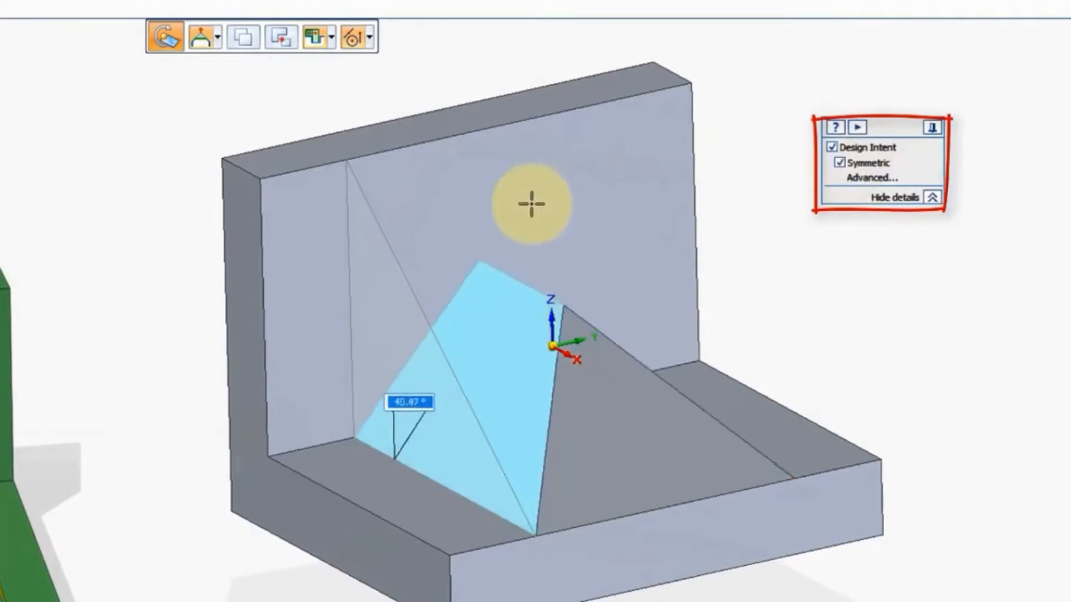
left_click(478, 131)
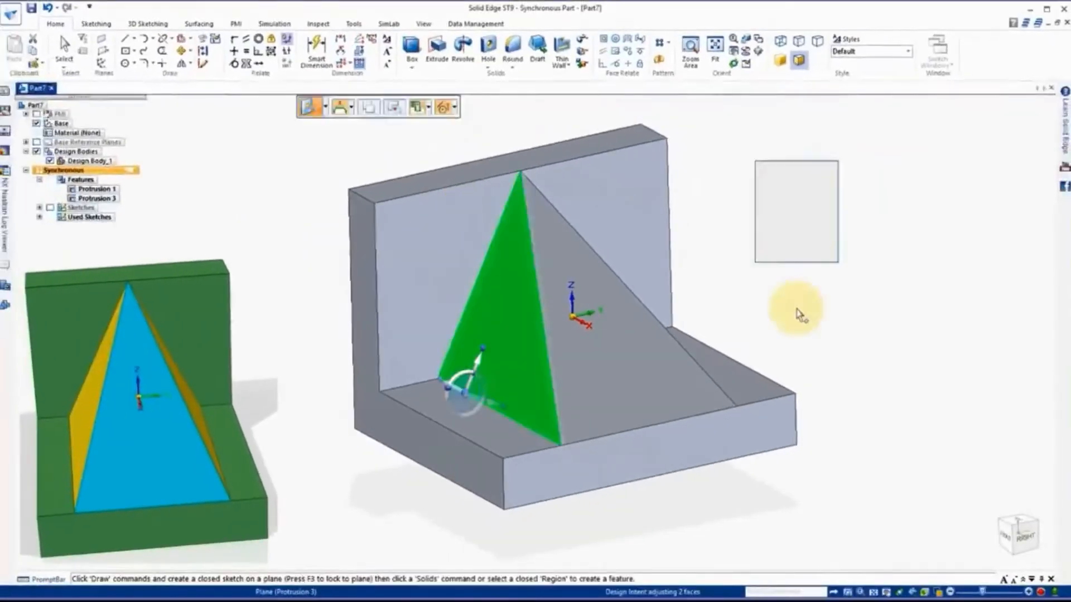
middle_click_drag(800, 301, 796, 326)
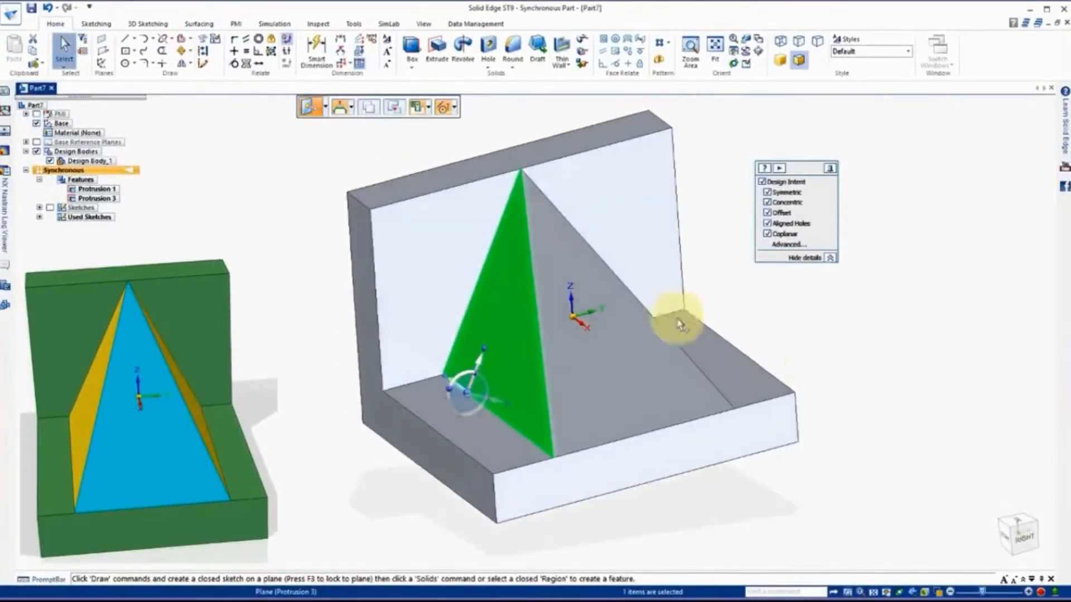